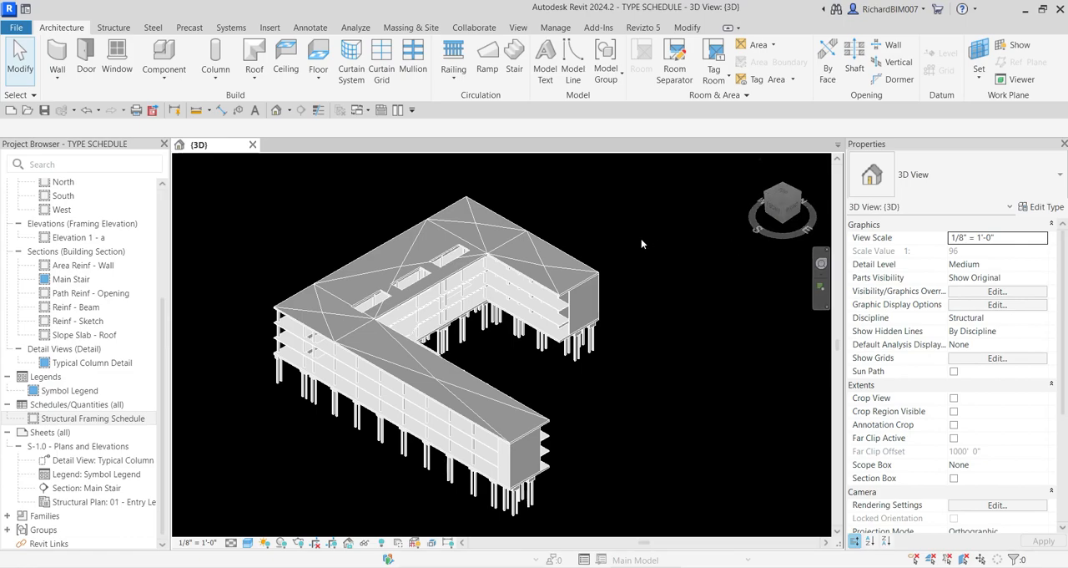
Step: Open the Structural Framing Schedule view
key(ctrl)
key(ctrl)
click(119, 419)
double_click(119, 420)
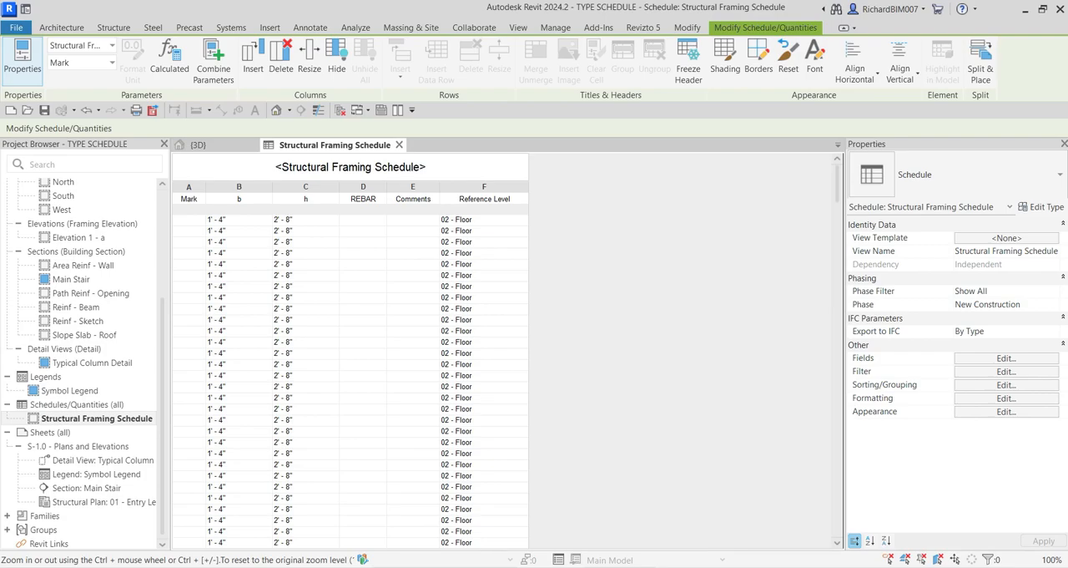
Step: Retitle the schedule "2ND FLOOR - CONCRETE BEAM SCHEDULE"
click(341, 171)
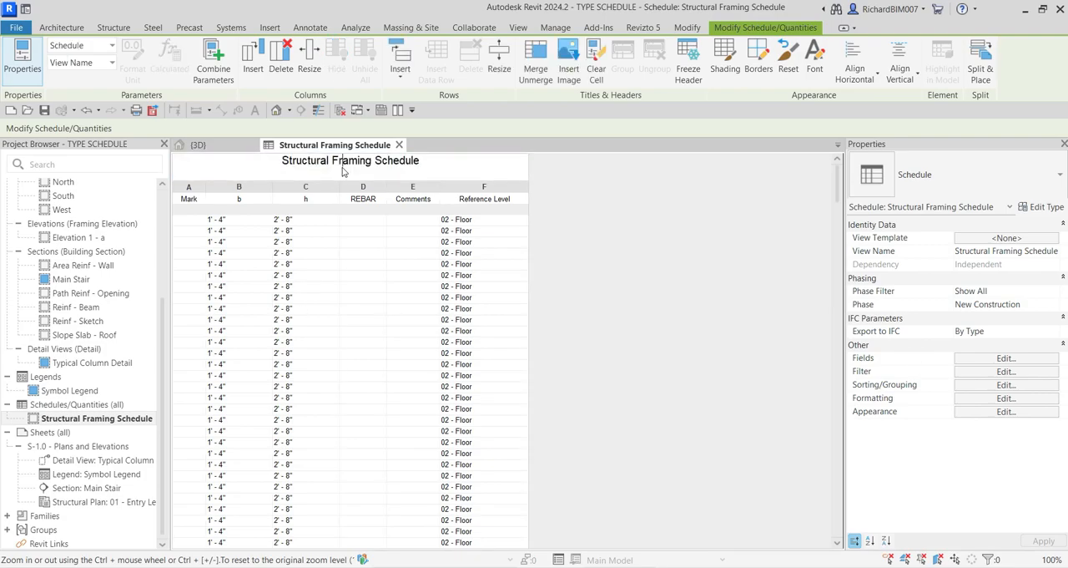
drag(424, 165, 269, 172)
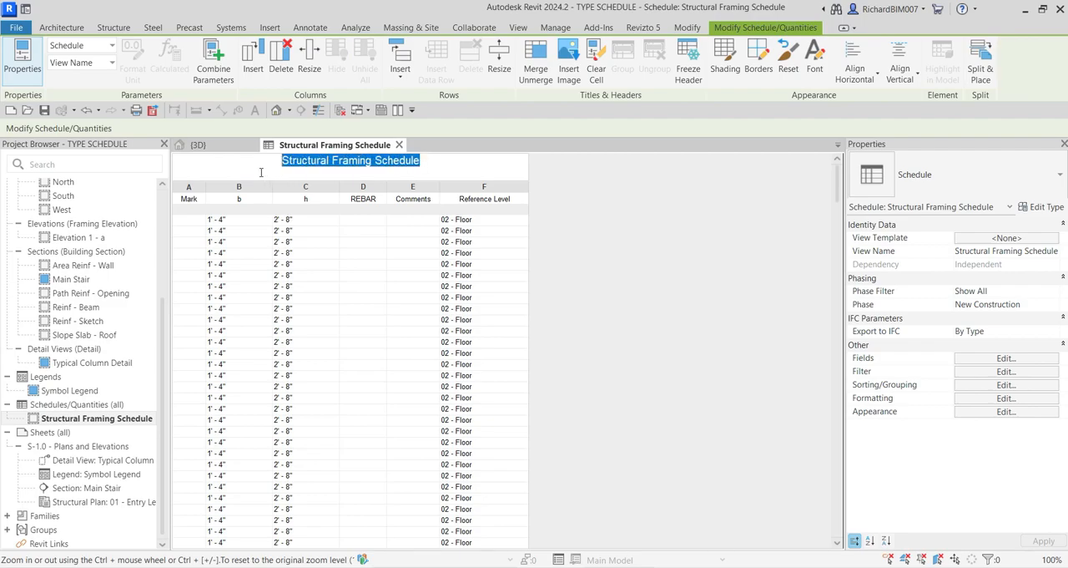
text(2)
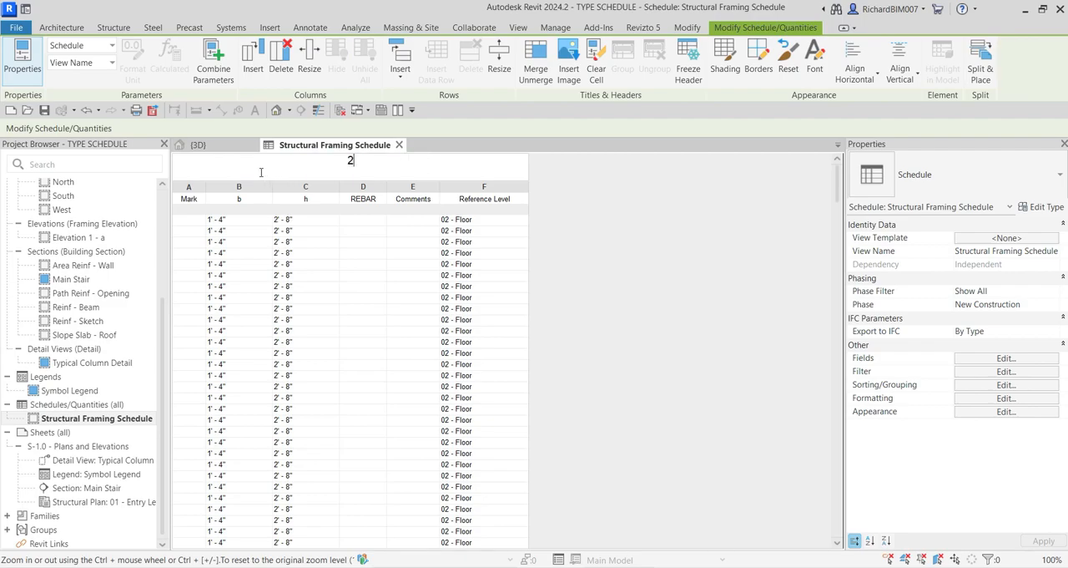
text(ND FLOOR - CONCRETE )
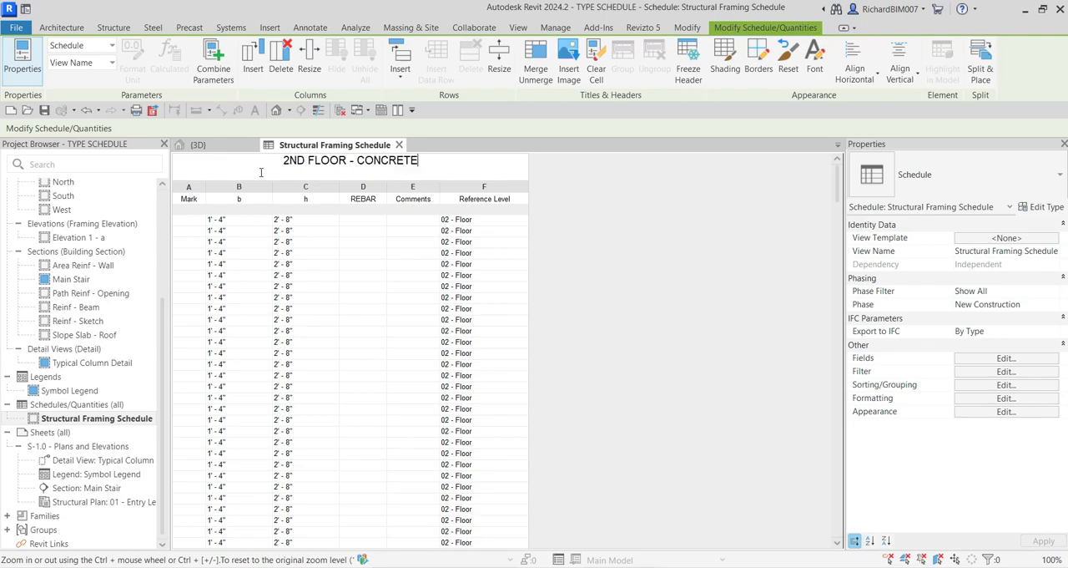
text(BEAM S)
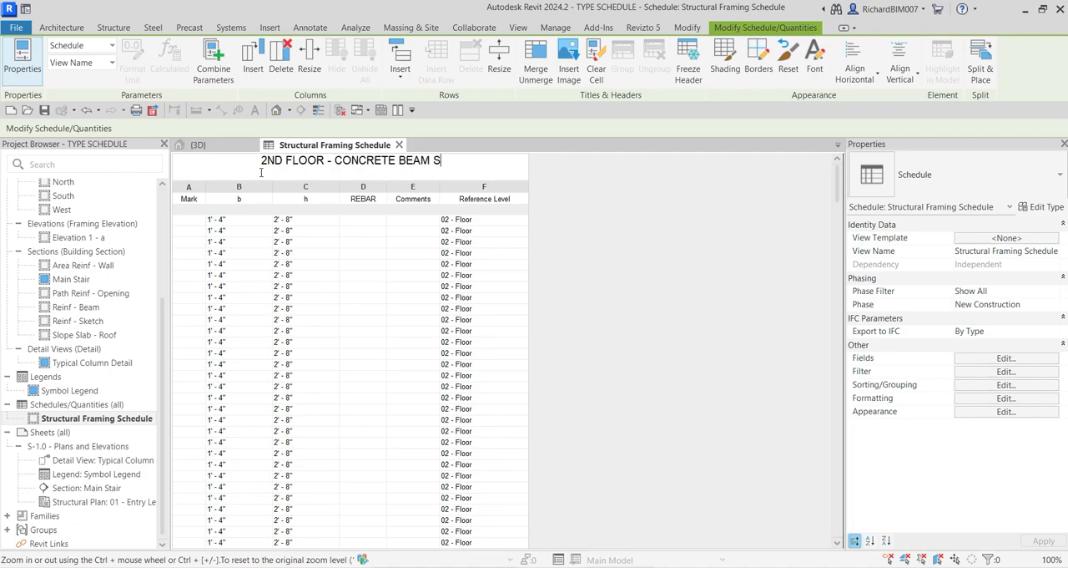
text(CHEDULE)
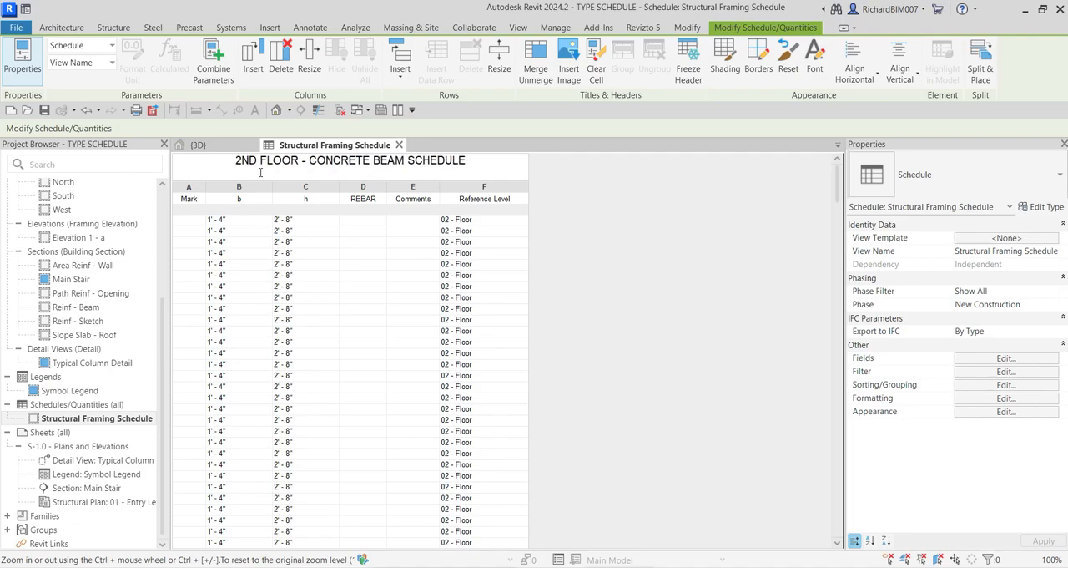
Step: Rename the schedule's first three column headings as MARK, W and D
click(201, 198)
drag(201, 198, 174, 200)
text(MARK)
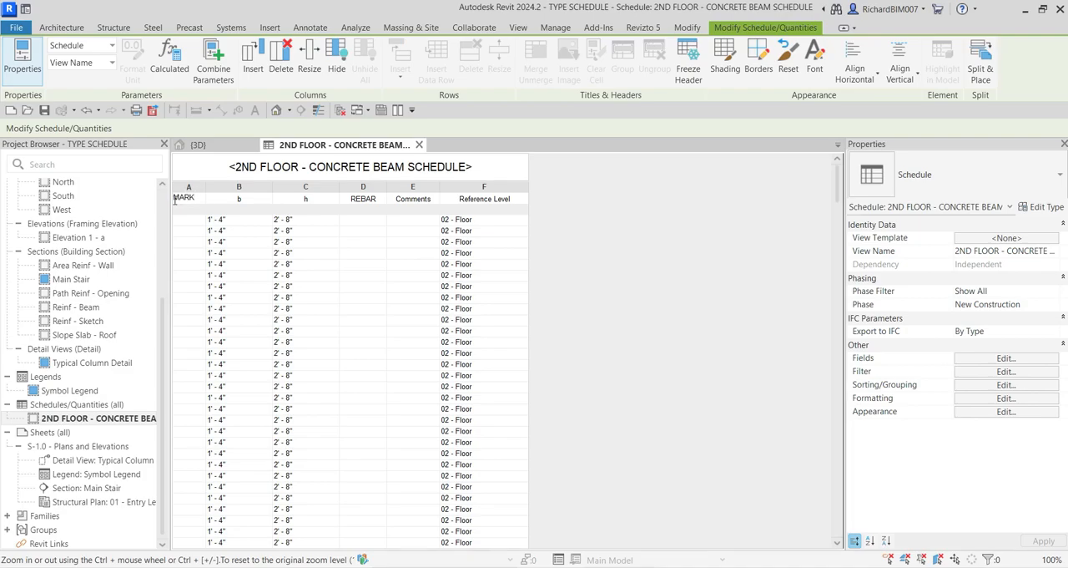
double_click(256, 198)
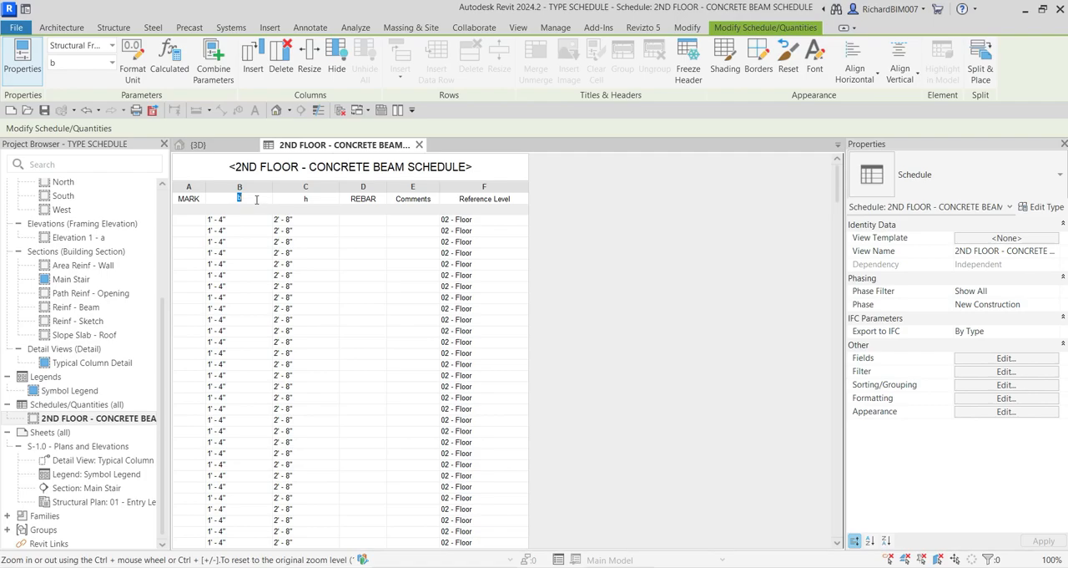
text(W)
key(Tab)
text(D)
Step: Change the Comments column heading to REMARKS
click(413, 200)
click(413, 200)
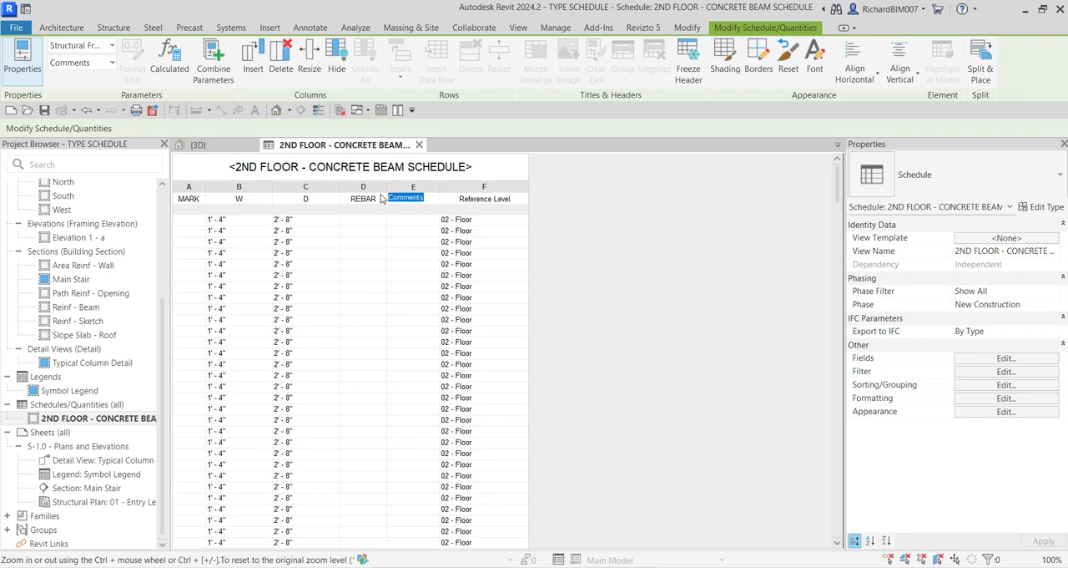
text(REMARKS)
key(Return)
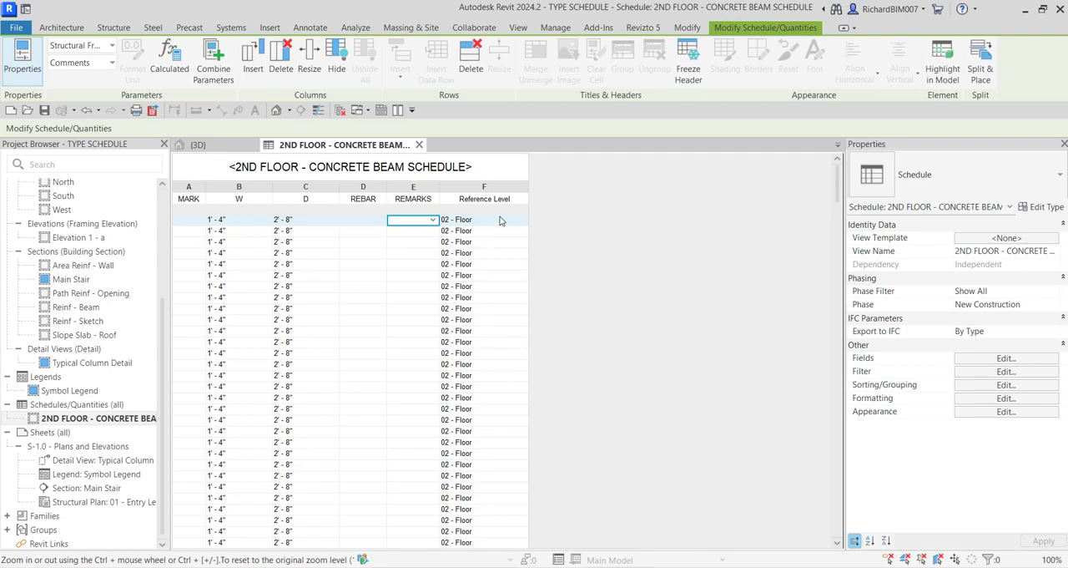
Step: Review the Reference Level of the beams throughout the schedule to see which floors are listed
scroll(481, 302, down, 3)
scroll(481, 309, down, 6)
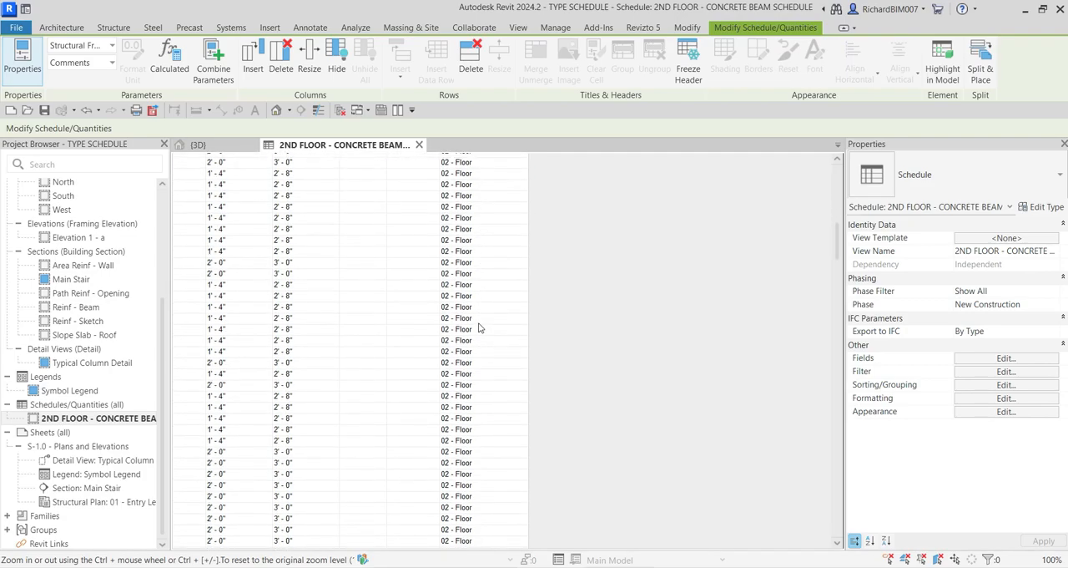
scroll(479, 361, down, 10)
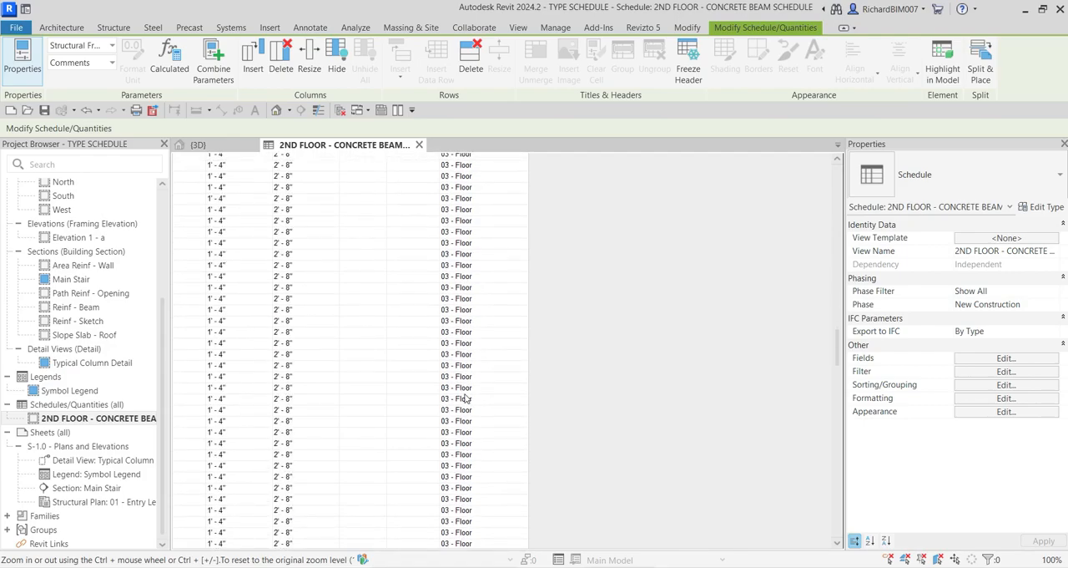
scroll(461, 342, down, 5)
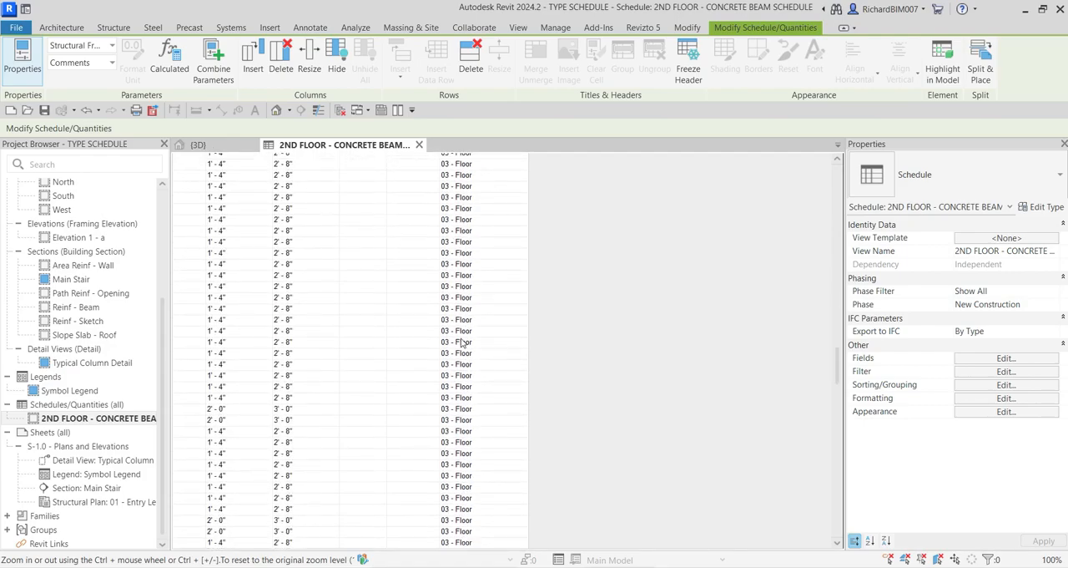
scroll(461, 348, down, 8)
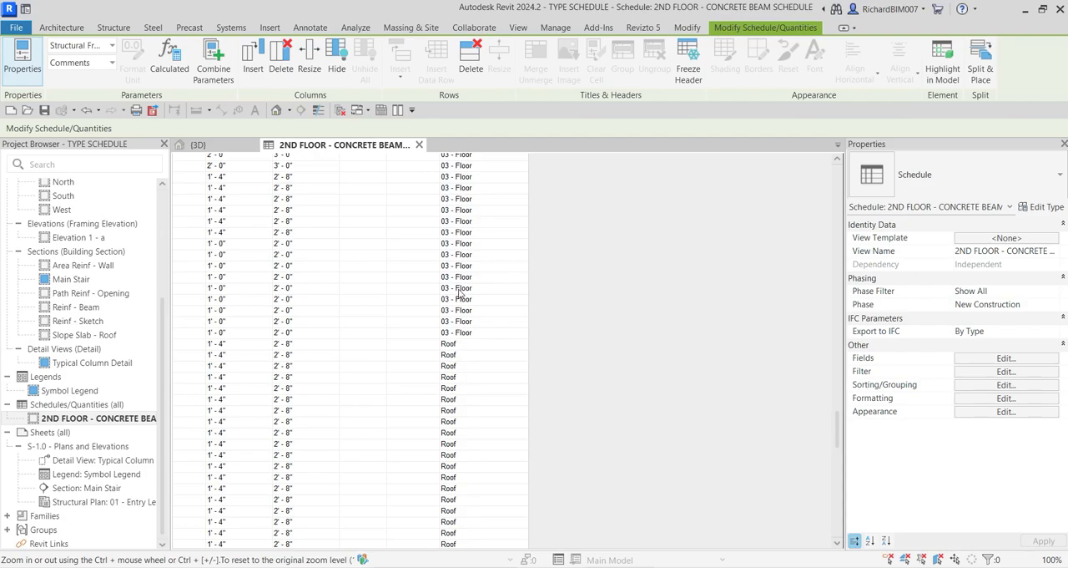
scroll(458, 361, down, 4)
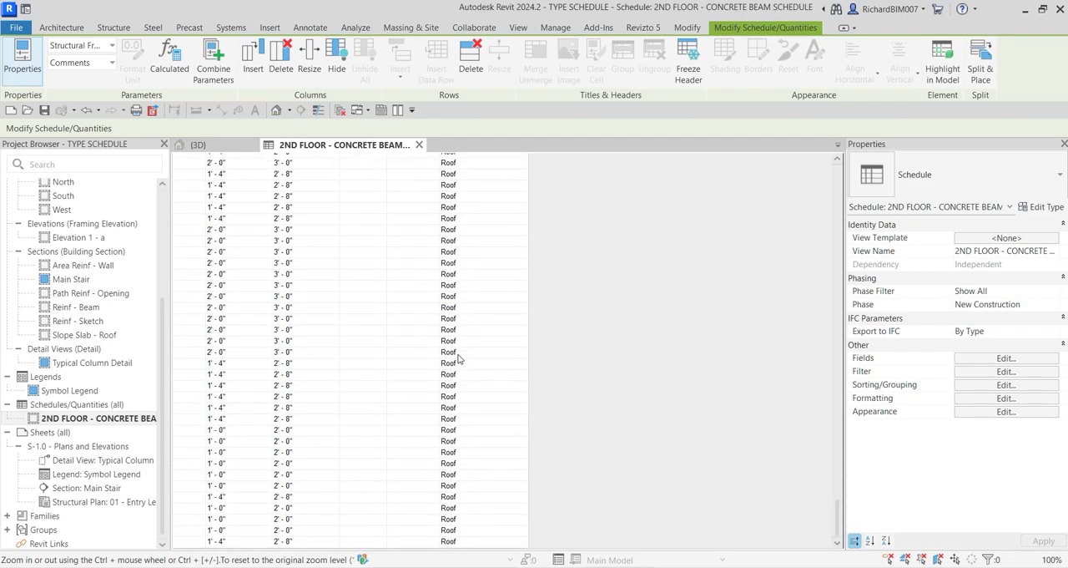
scroll(458, 358, up, 8)
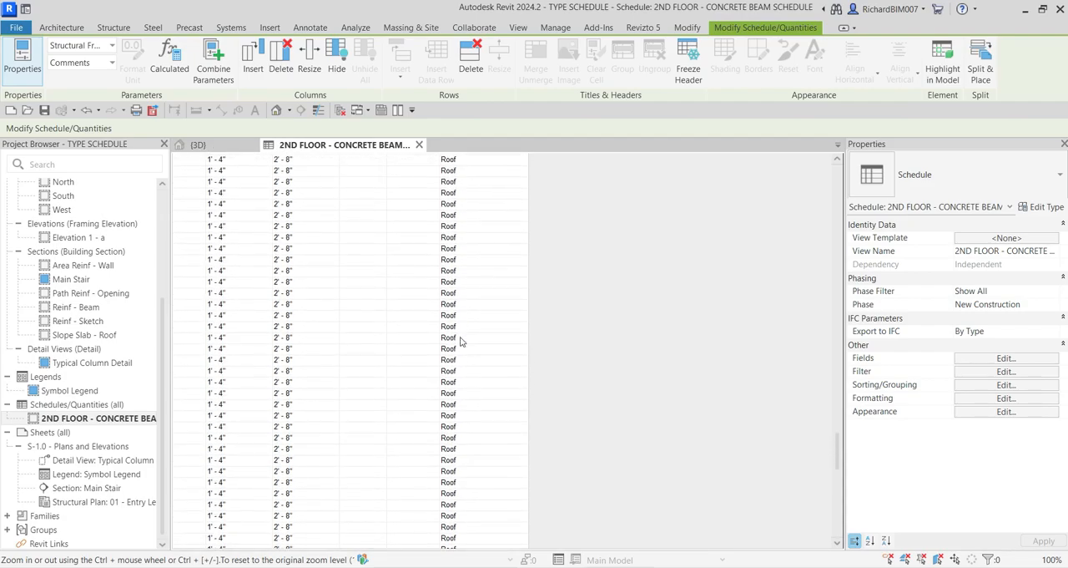
scroll(461, 340, up, 10)
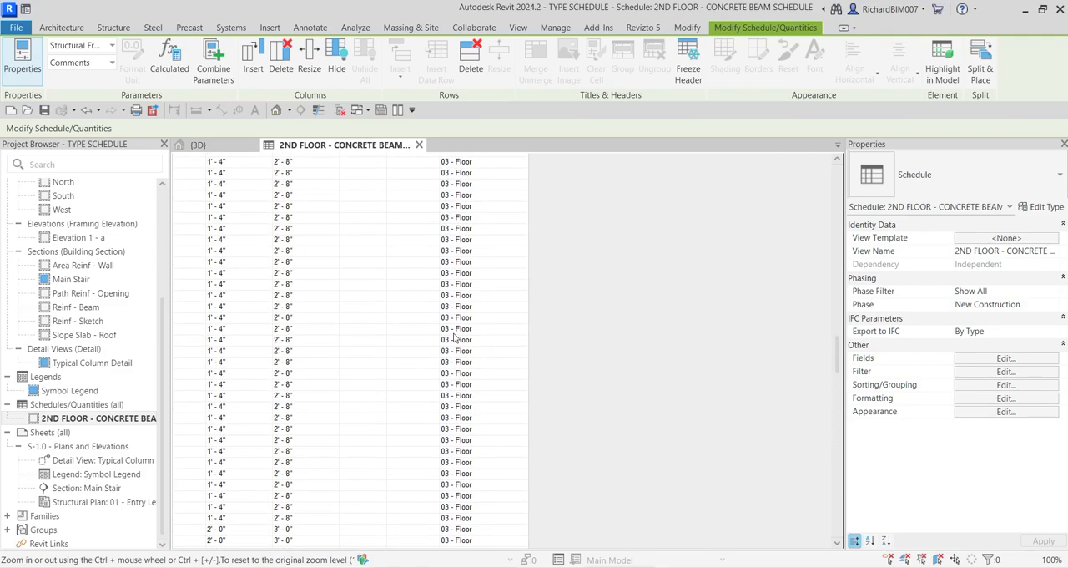
scroll(453, 336, up, 10)
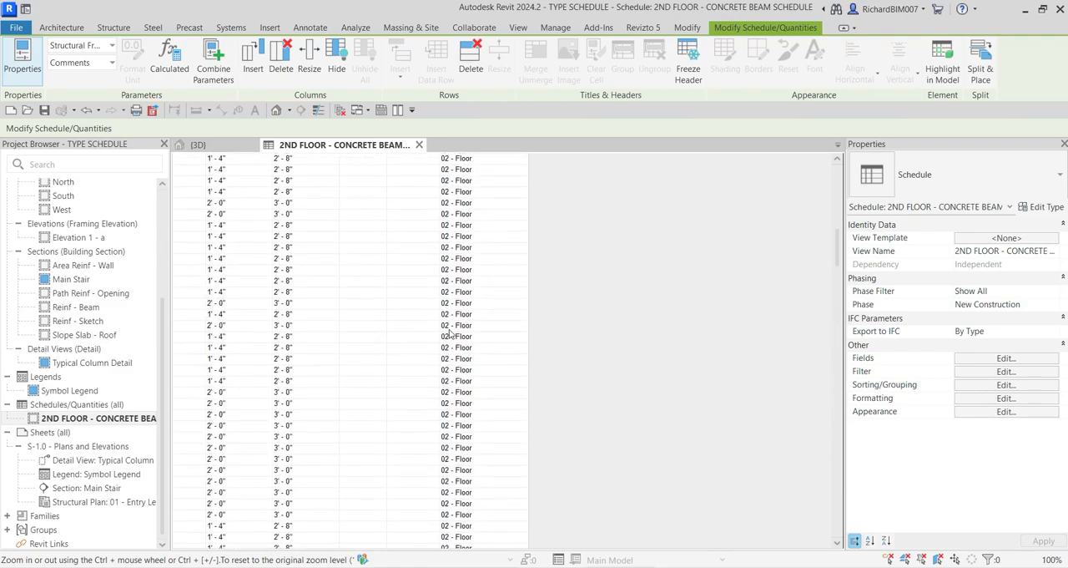
scroll(448, 332, up, 5)
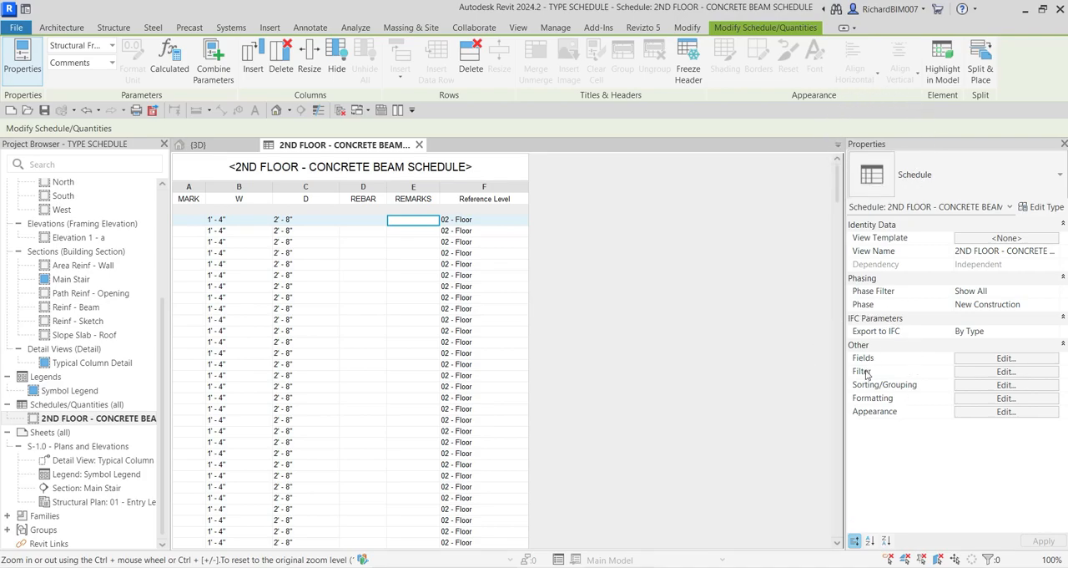
Step: Filter the schedule by Reference Level equals 02 - Floor
click(985, 373)
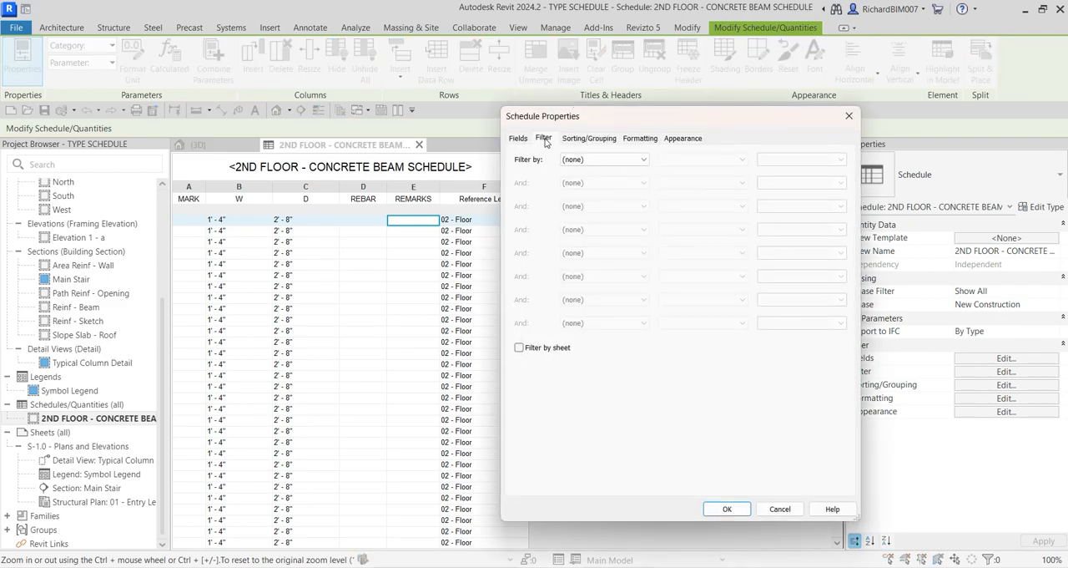
click(594, 160)
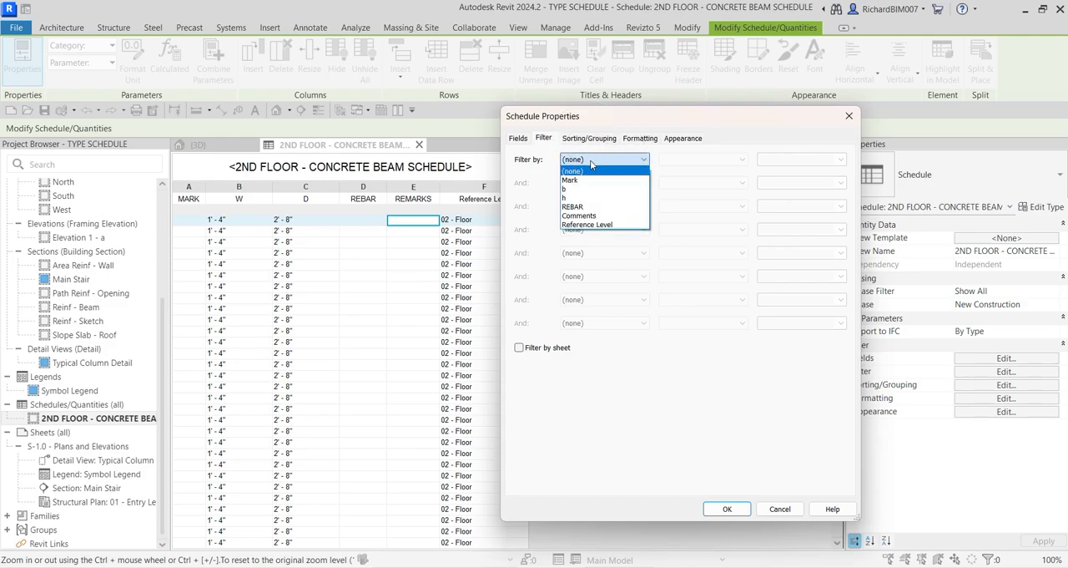
click(587, 225)
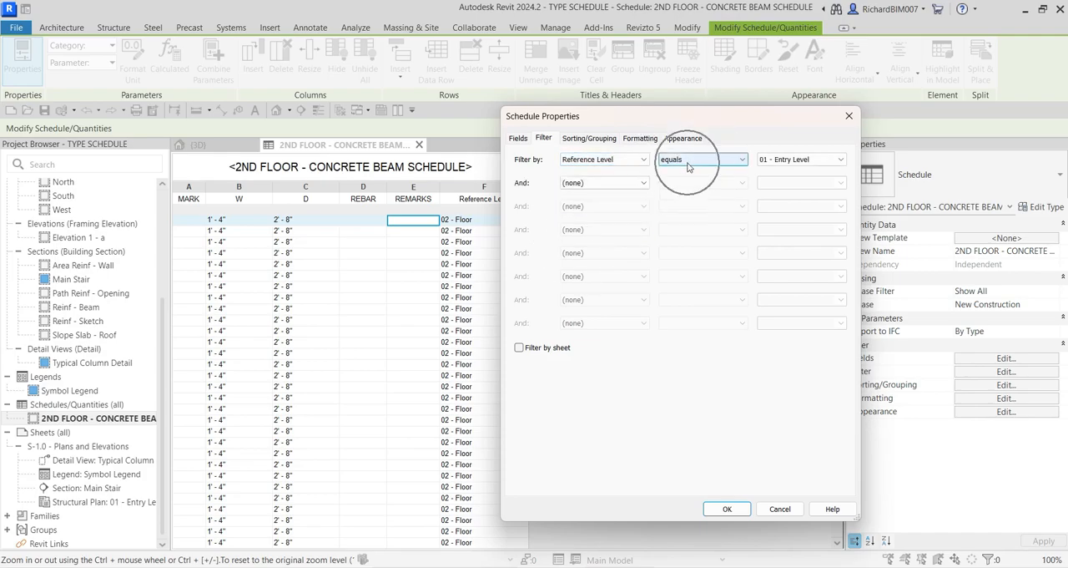
click(799, 159)
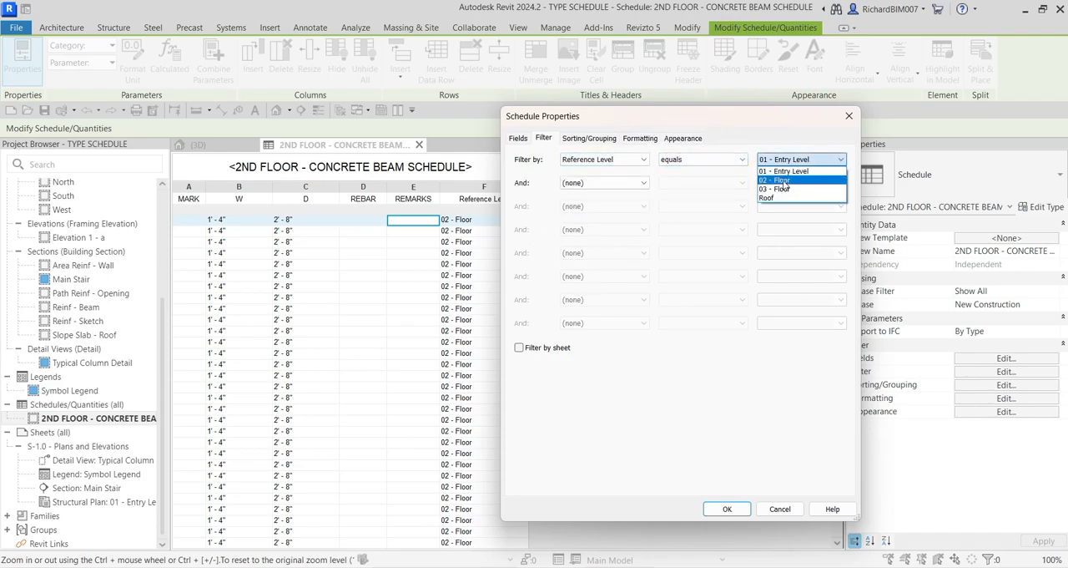
click(787, 179)
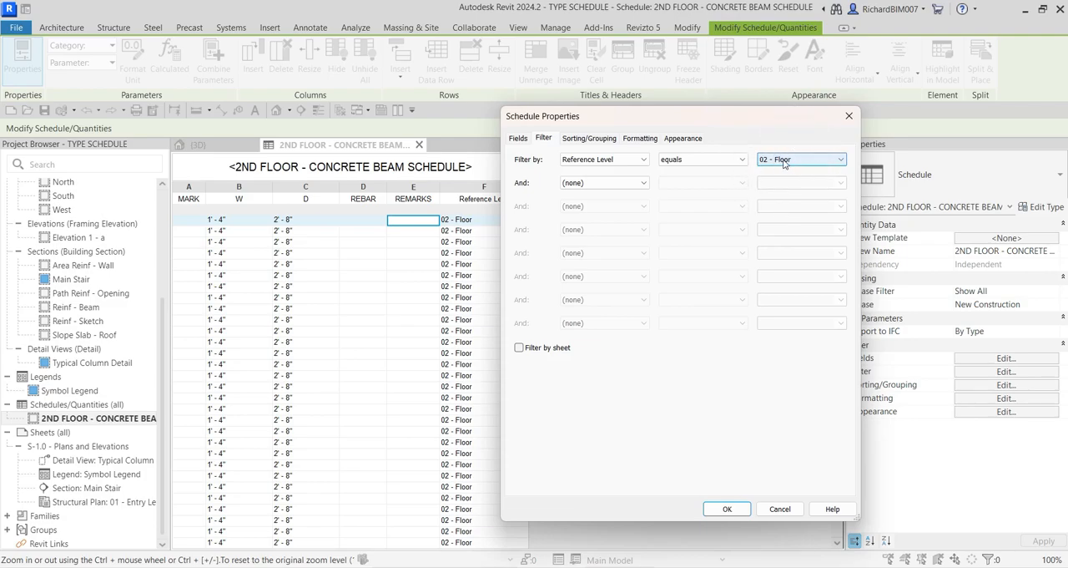
click(727, 509)
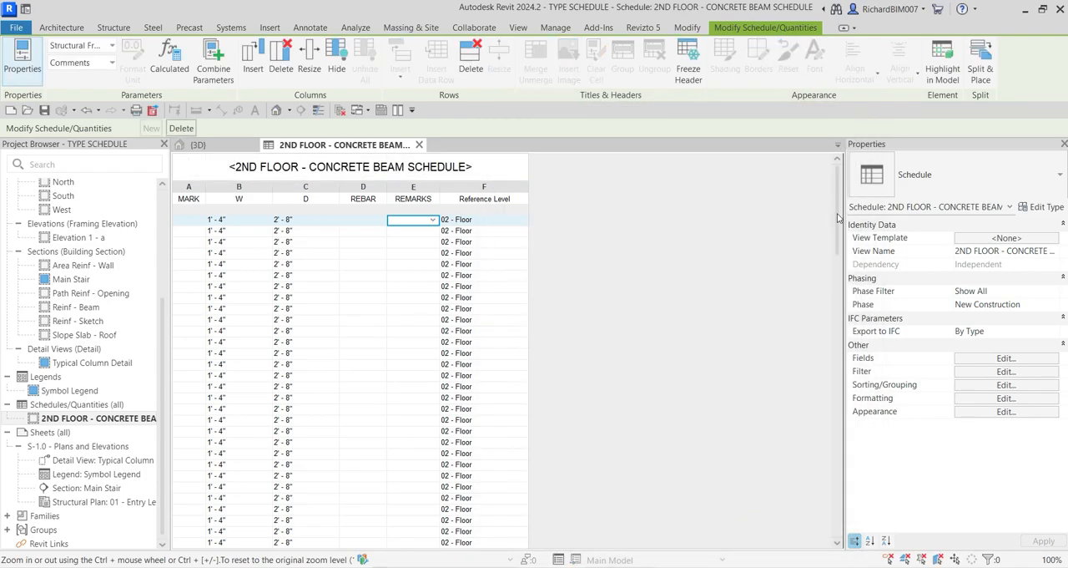
mouse_move(838, 210)
mouse_down()
mouse_move(837, 467)
mouse_move(852, 428)
mouse_move(844, 200)
mouse_up()
click(307, 167)
click(272, 169)
Step: Remove the Reference Level field from the scheduled fields and apply the change
click(987, 363)
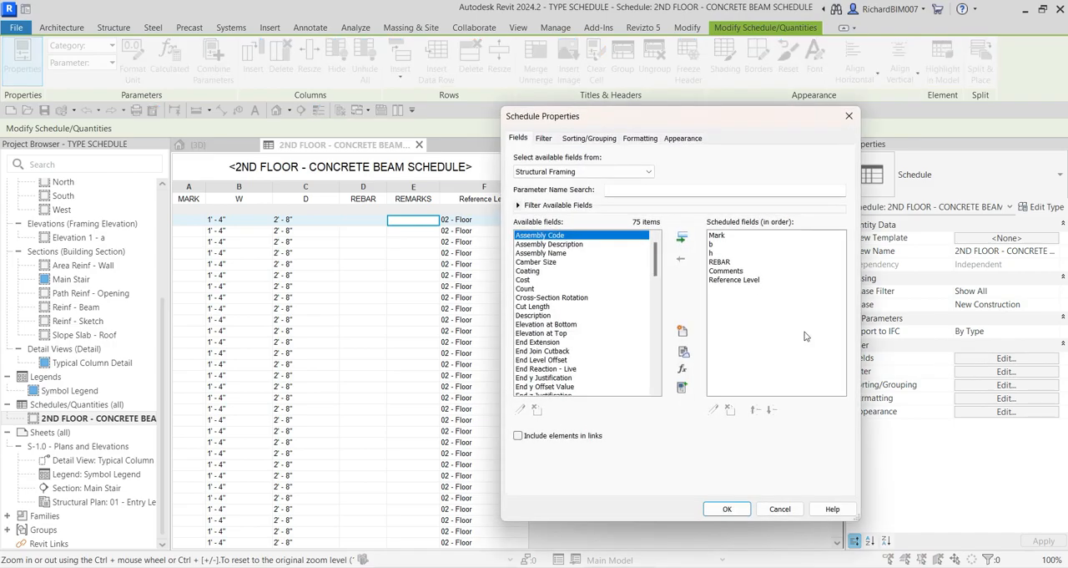
key(ctrl)
key(ctrl)
double_click(729, 280)
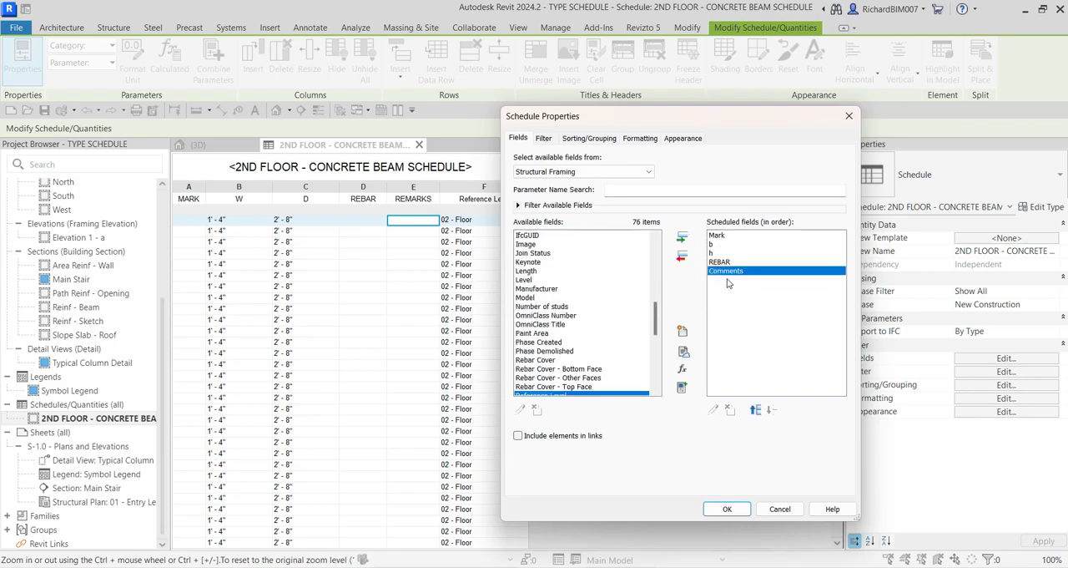
scroll(574, 376, down, 1)
key(ctrl)
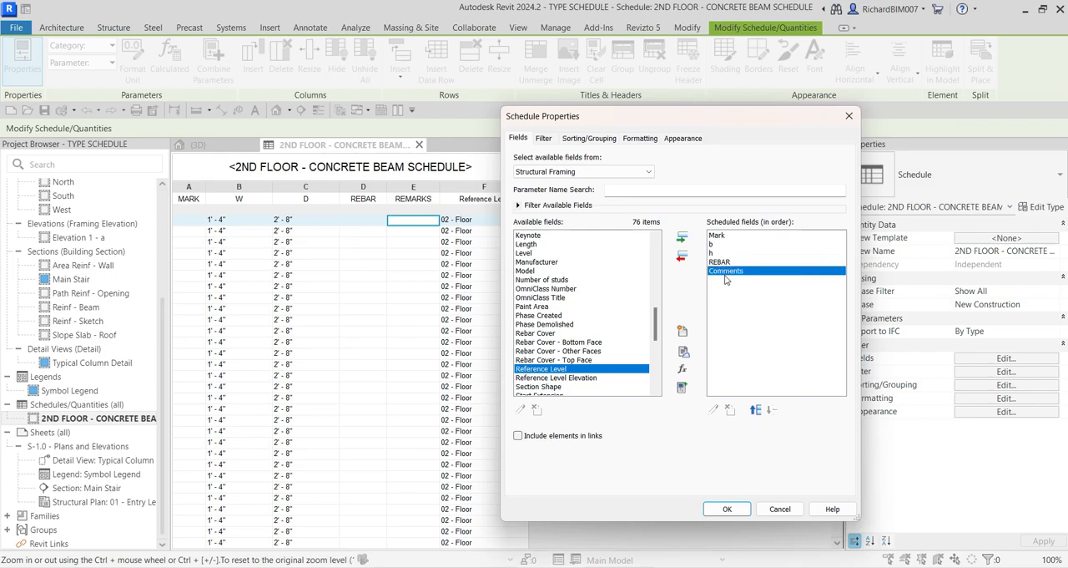
click(727, 510)
click(728, 514)
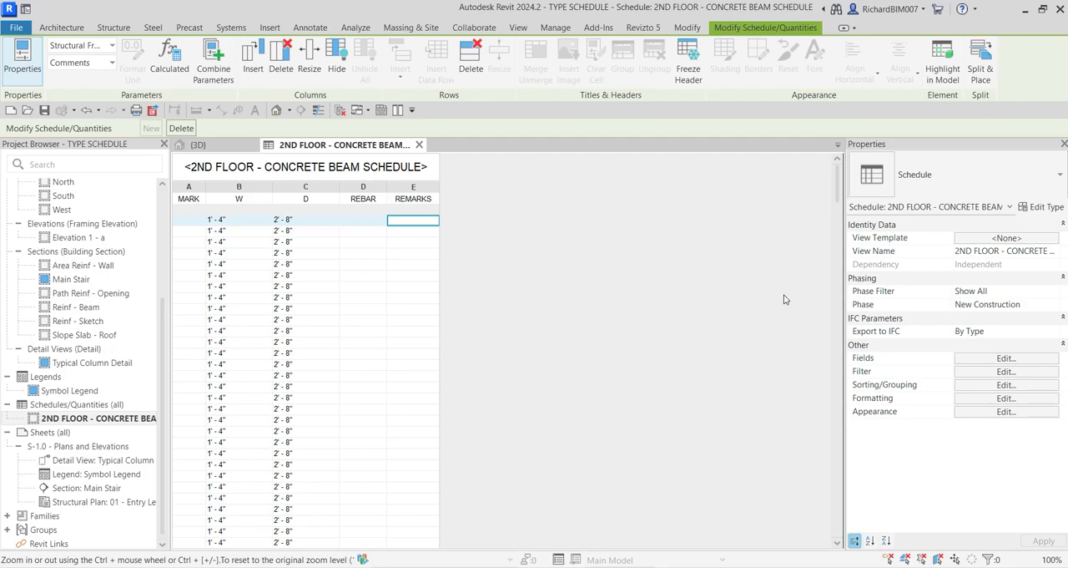
Step: Open the schedule's formatting settings and select the b field with its heading W
click(868, 148)
click(886, 398)
click(991, 399)
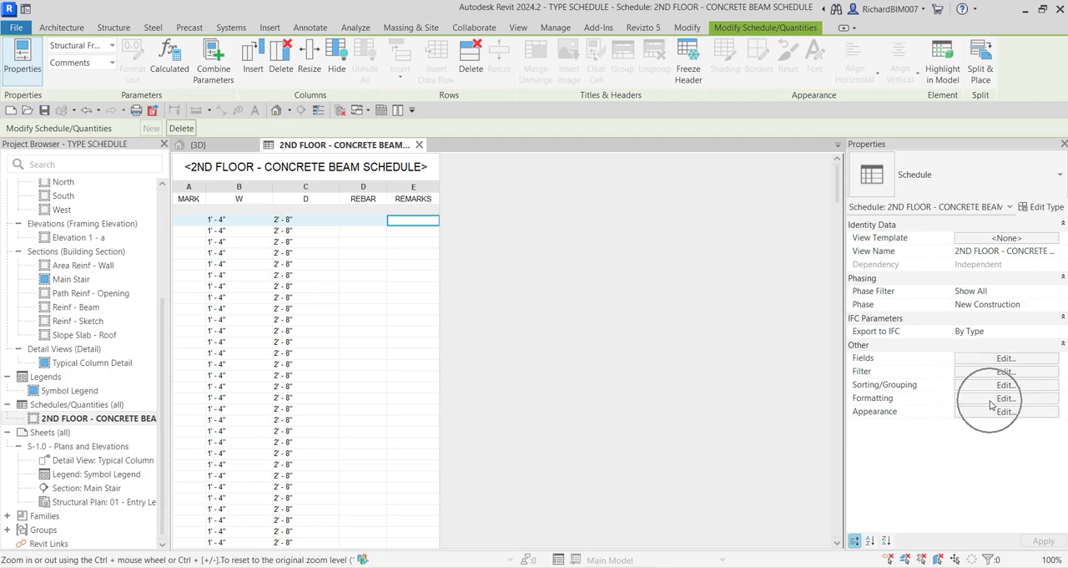
click(990, 400)
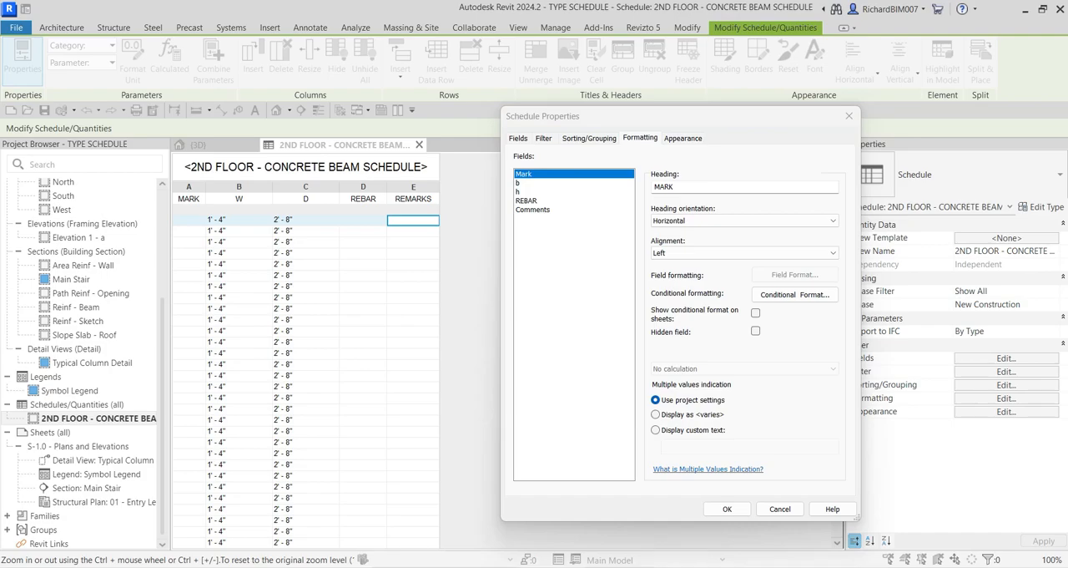
click(521, 185)
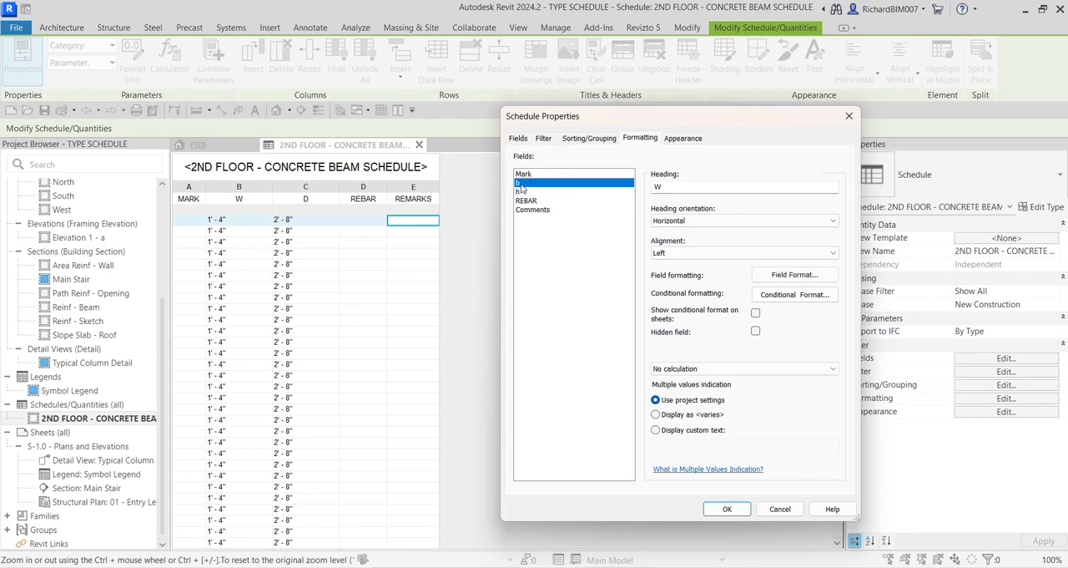
click(521, 184)
click(676, 187)
click(248, 200)
click(517, 183)
double_click(657, 187)
text(W)
Step: Override the project settings in the b field's format and set its units to fractional inches
click(522, 185)
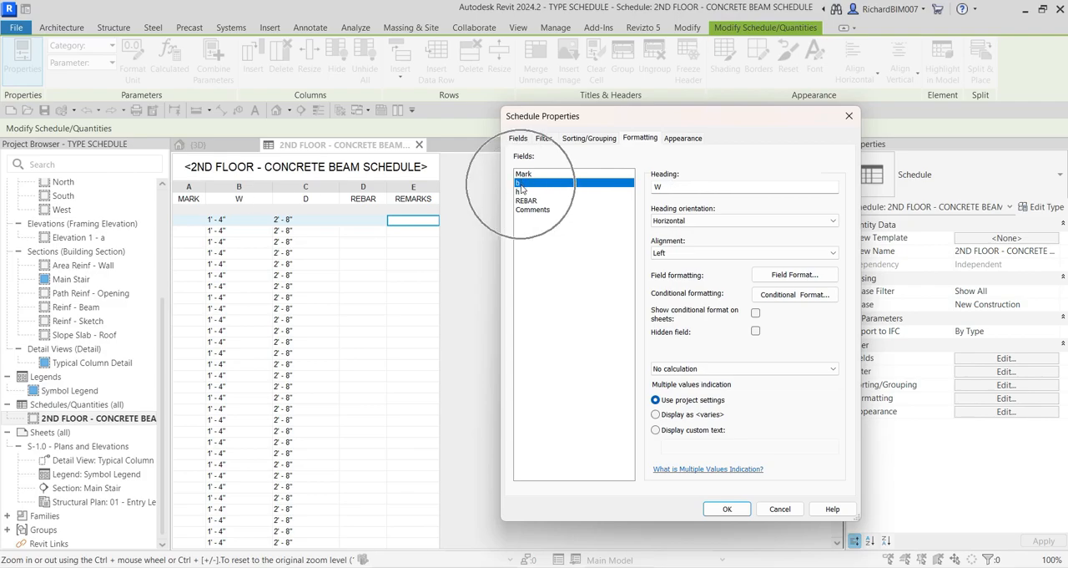
click(677, 279)
click(787, 277)
click(788, 277)
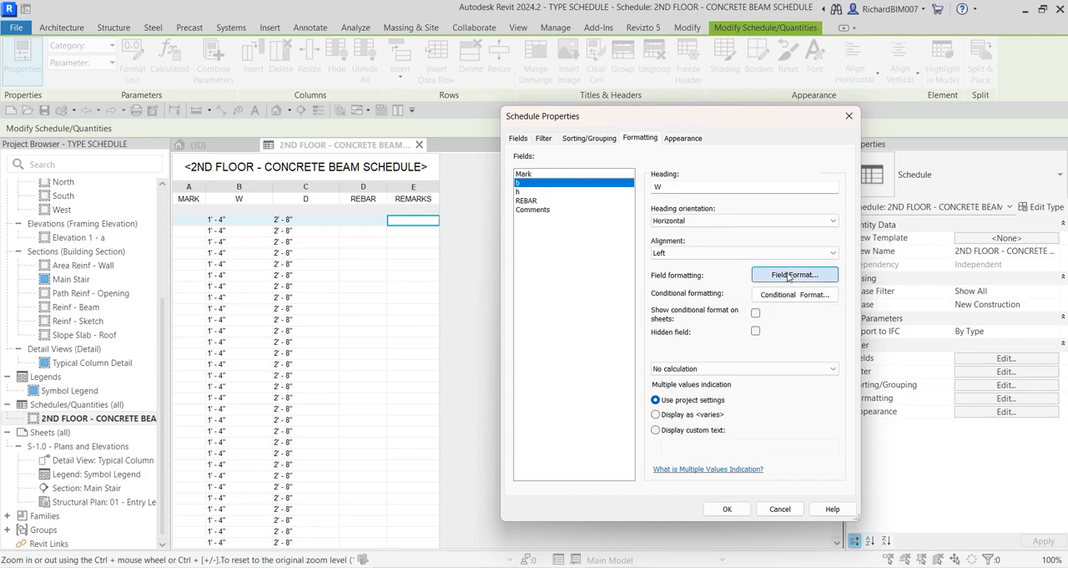
click(605, 229)
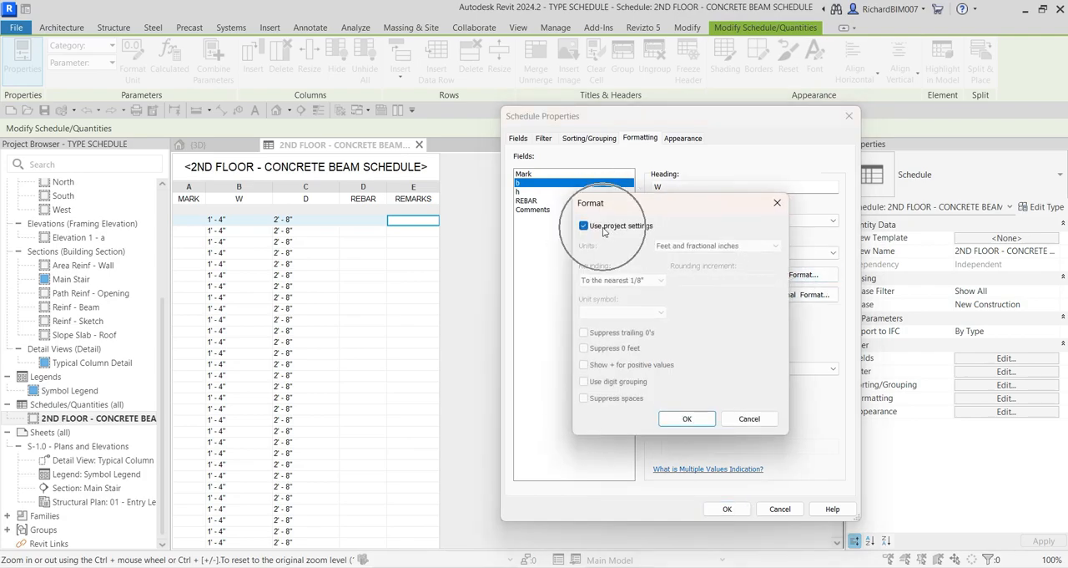
click(584, 227)
click(686, 245)
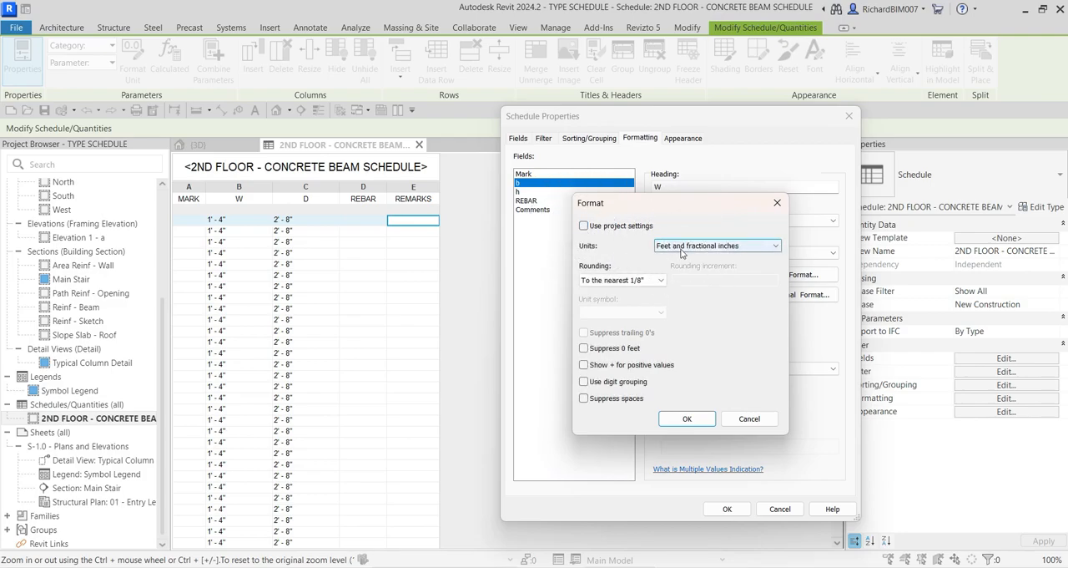
click(724, 245)
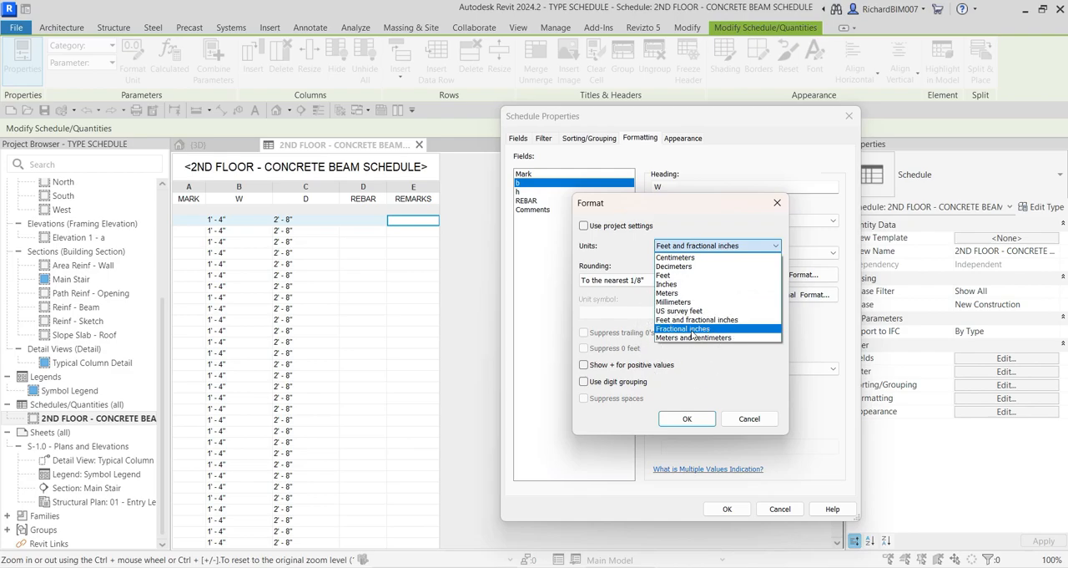
click(692, 333)
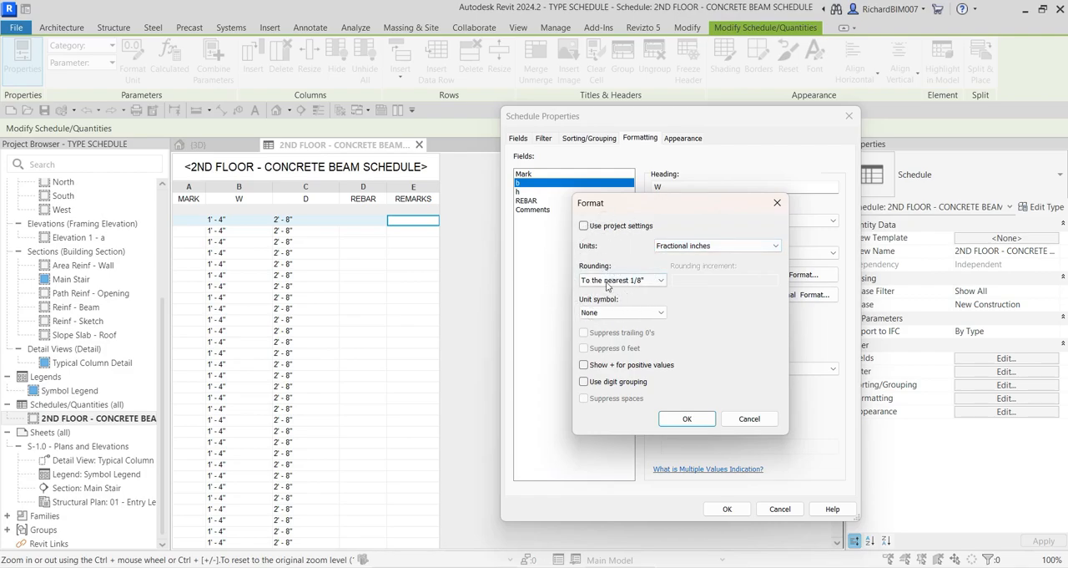
Step: Round the b field to the nearest 1/2" and give it the " unit symbol
click(662, 282)
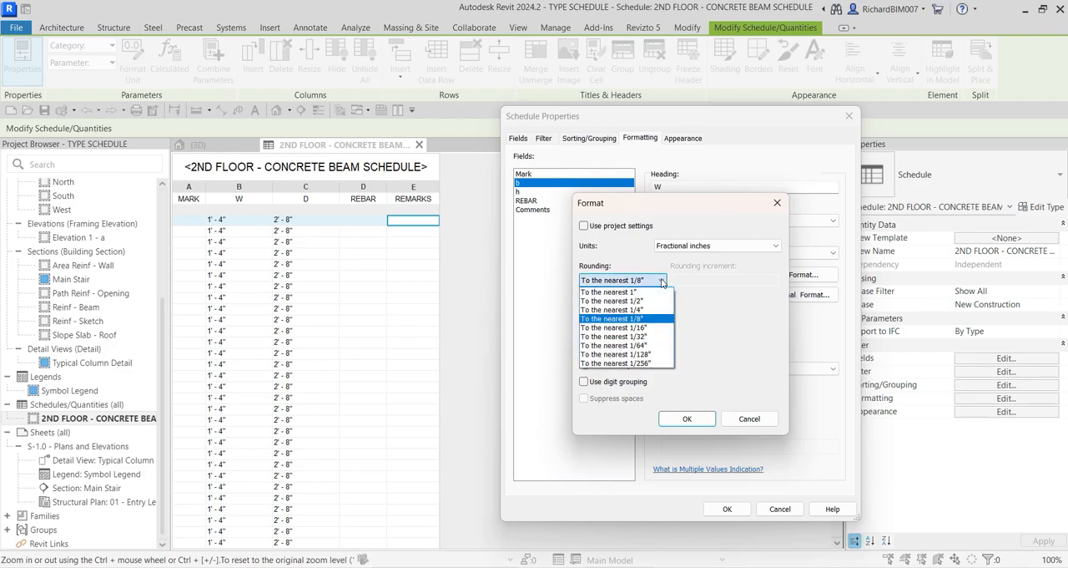
click(606, 301)
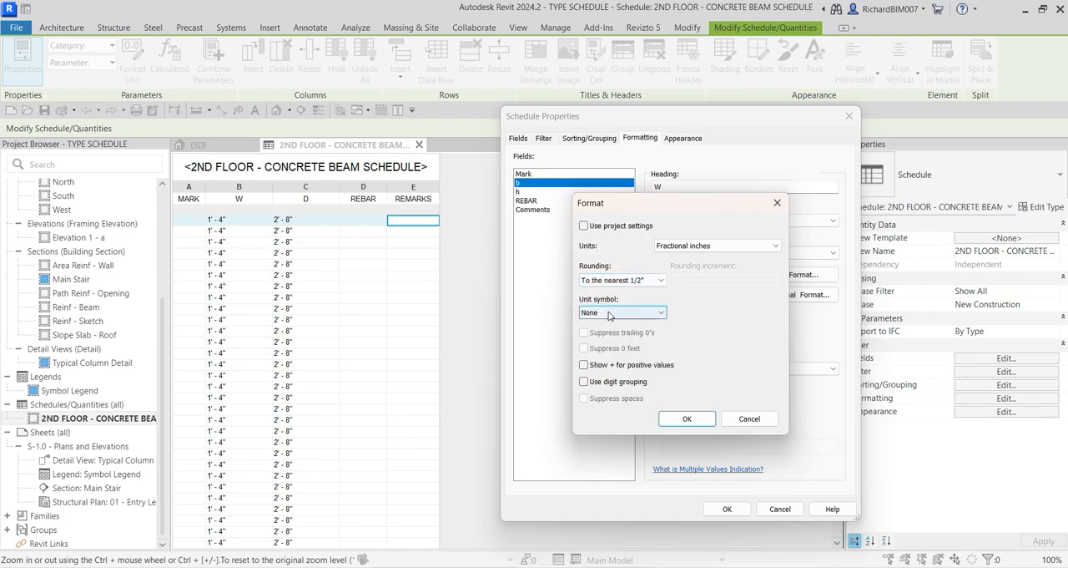
click(609, 314)
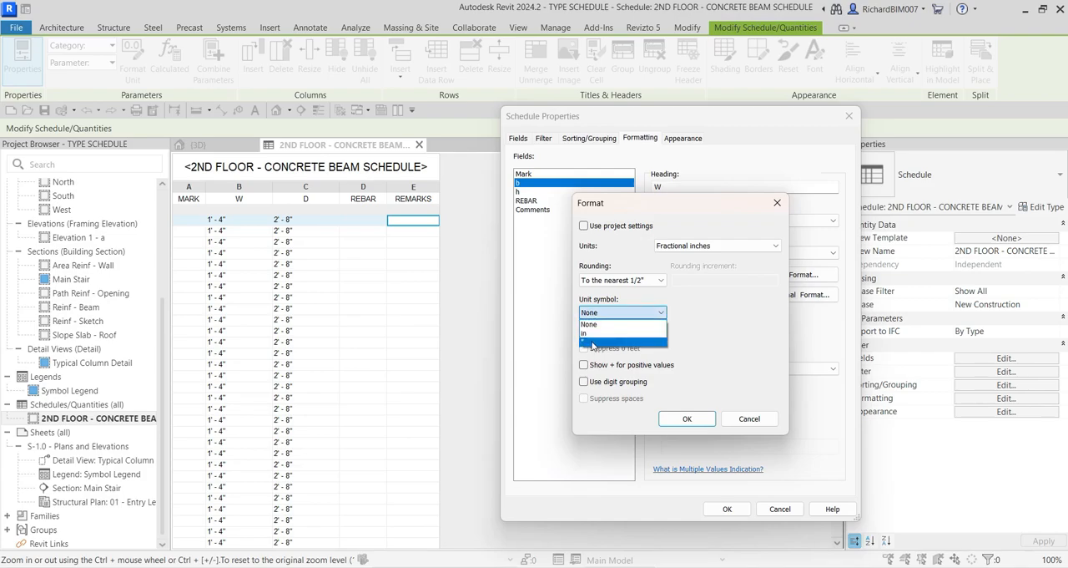
click(591, 345)
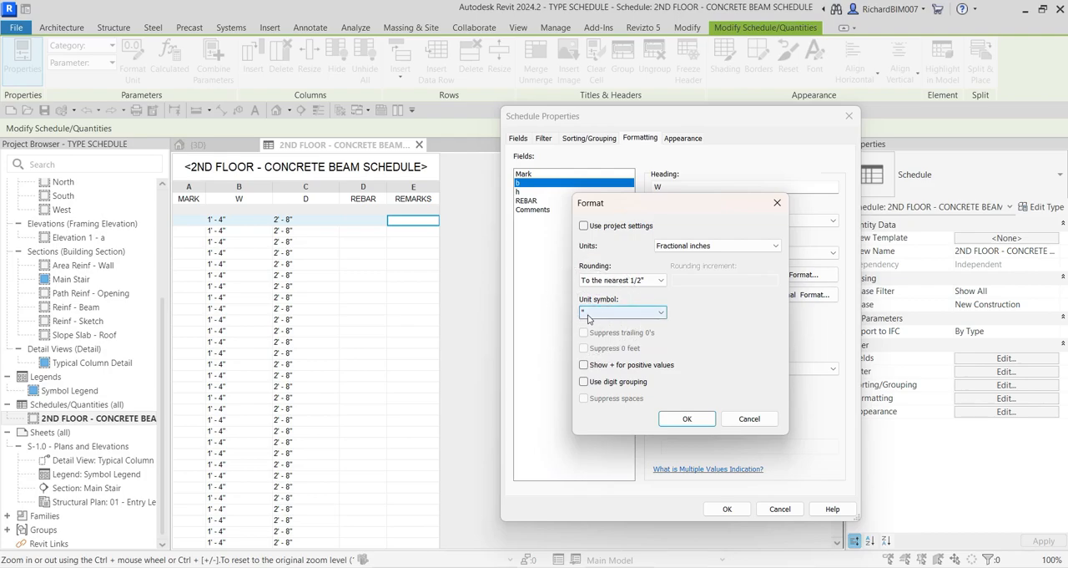
click(684, 420)
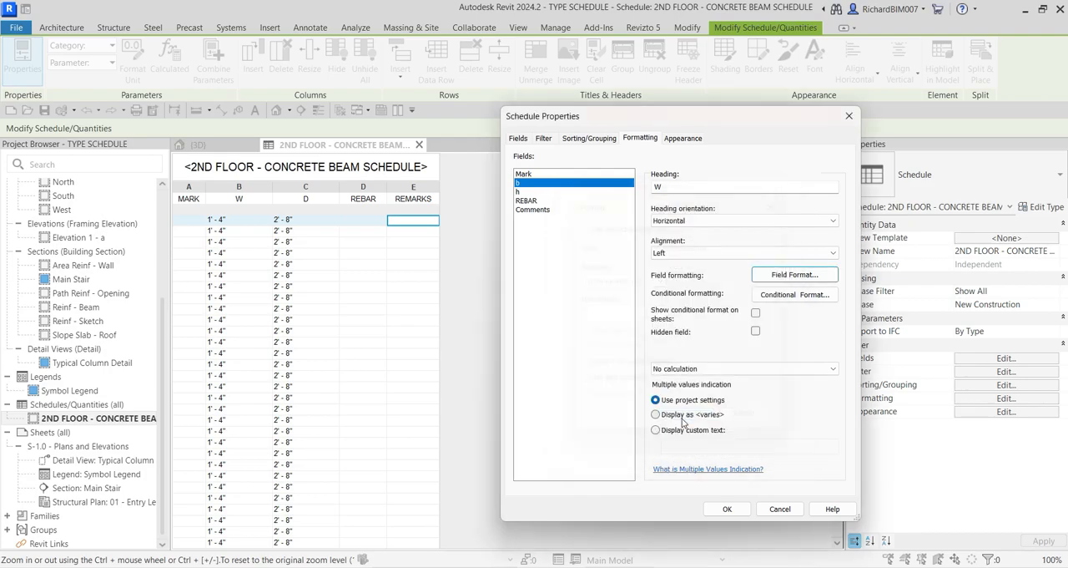
Step: Override the project settings in the h field's format and set its units to fractional inches
click(520, 193)
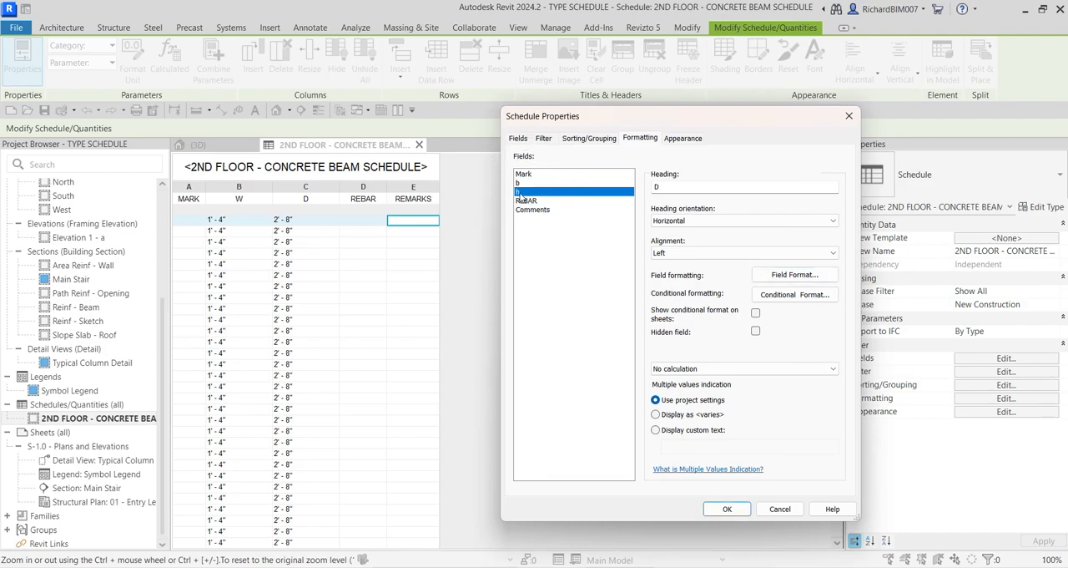
key(ctrl)
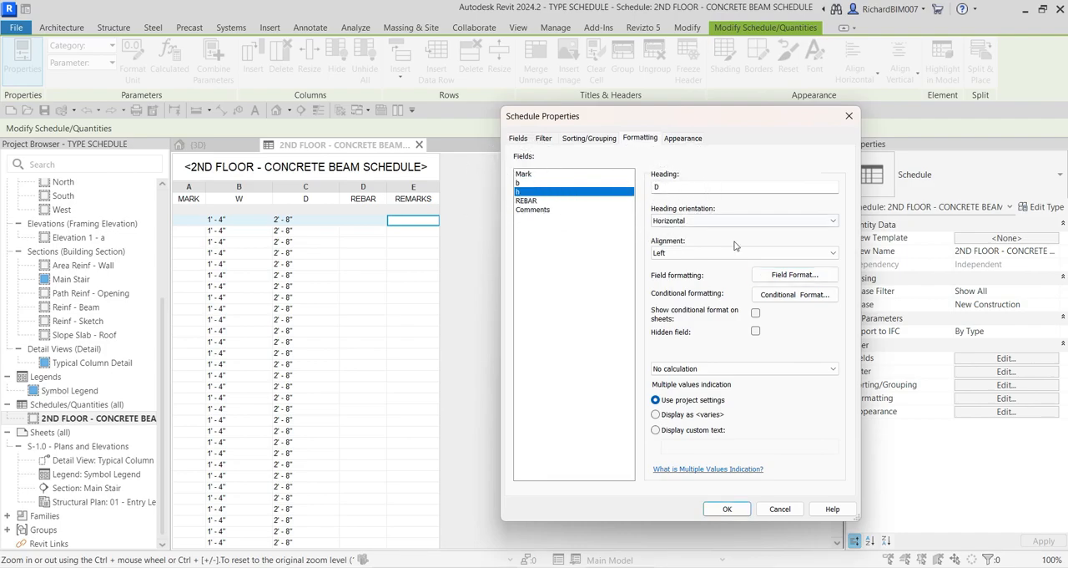
click(785, 276)
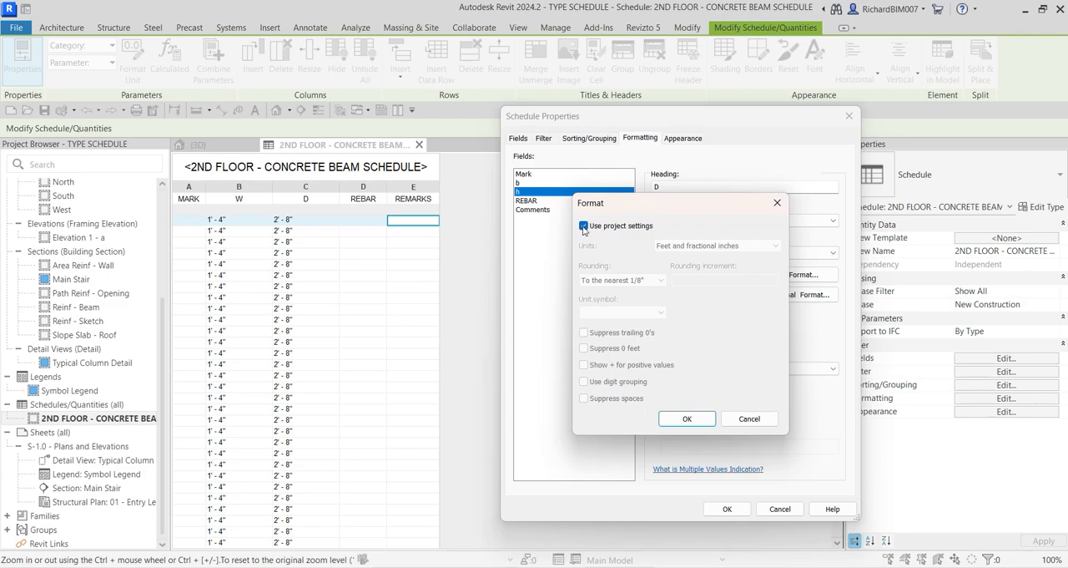
click(584, 226)
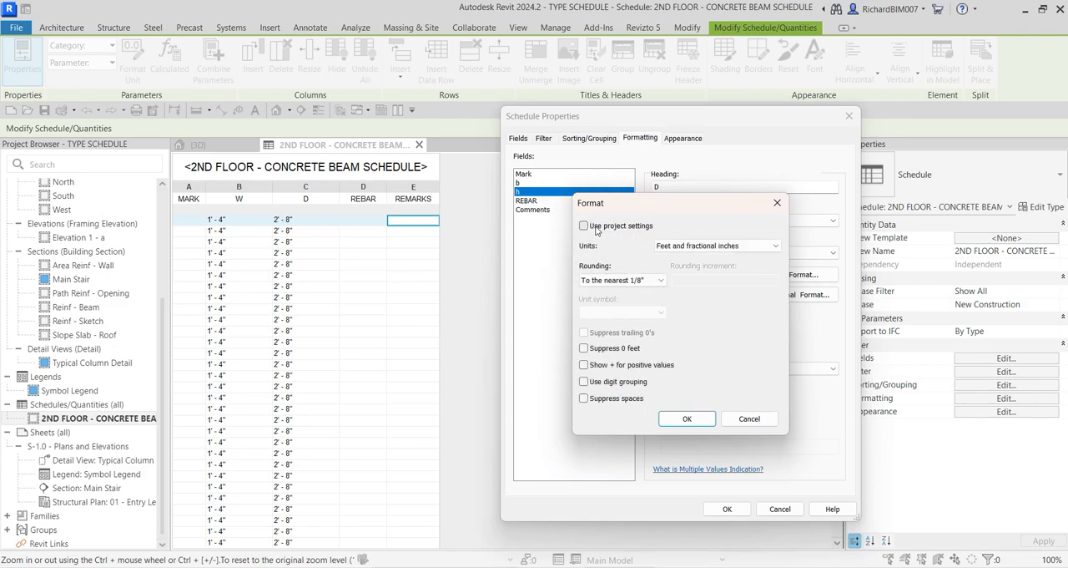
click(718, 245)
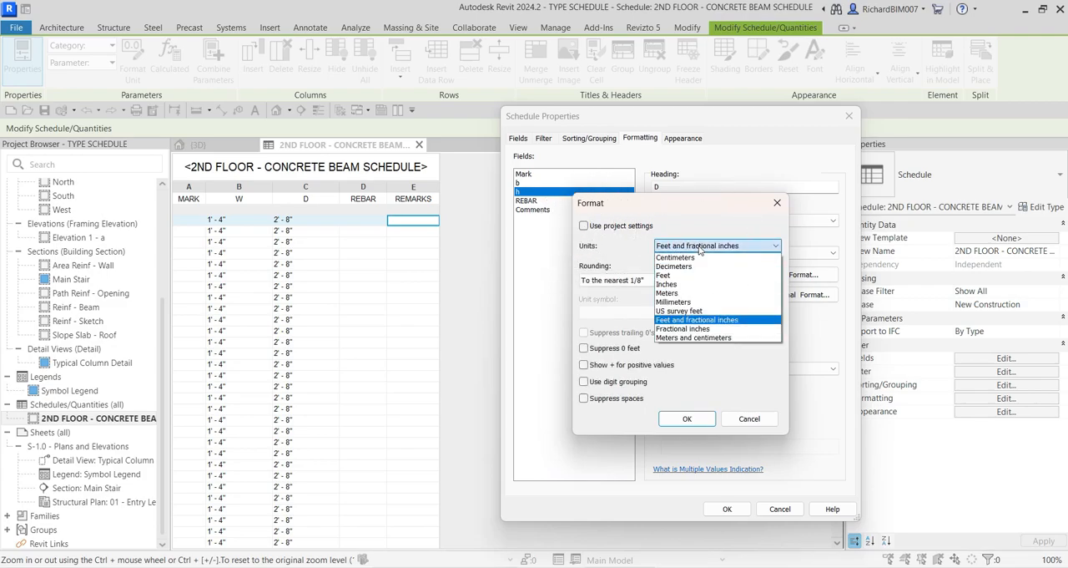
click(686, 329)
Step: Round the h field to the nearest 1/2" with the " unit symbol and apply the formatting to the schedule
click(617, 280)
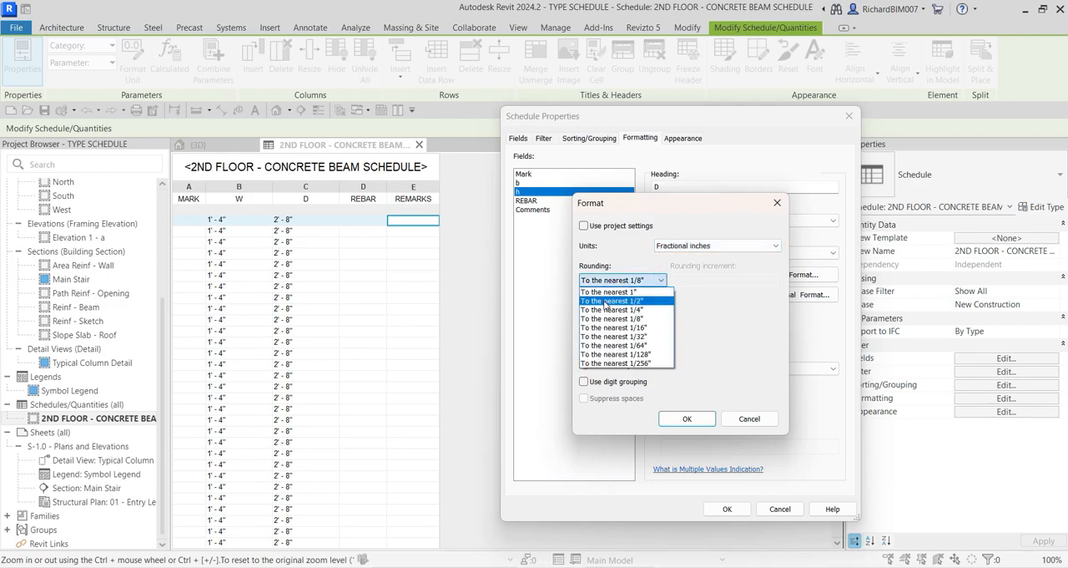
click(609, 301)
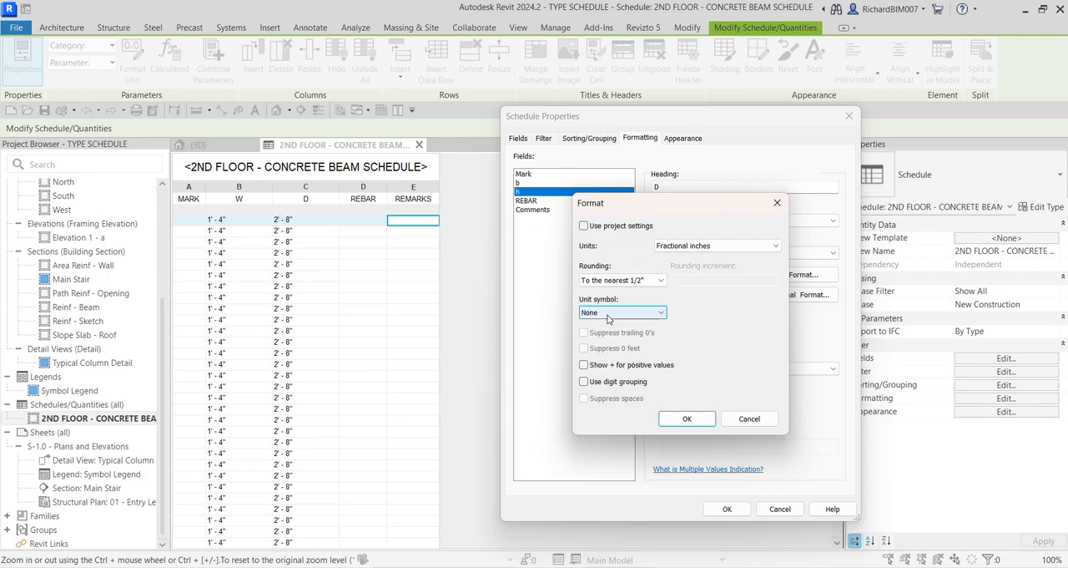
click(610, 313)
click(591, 342)
click(681, 419)
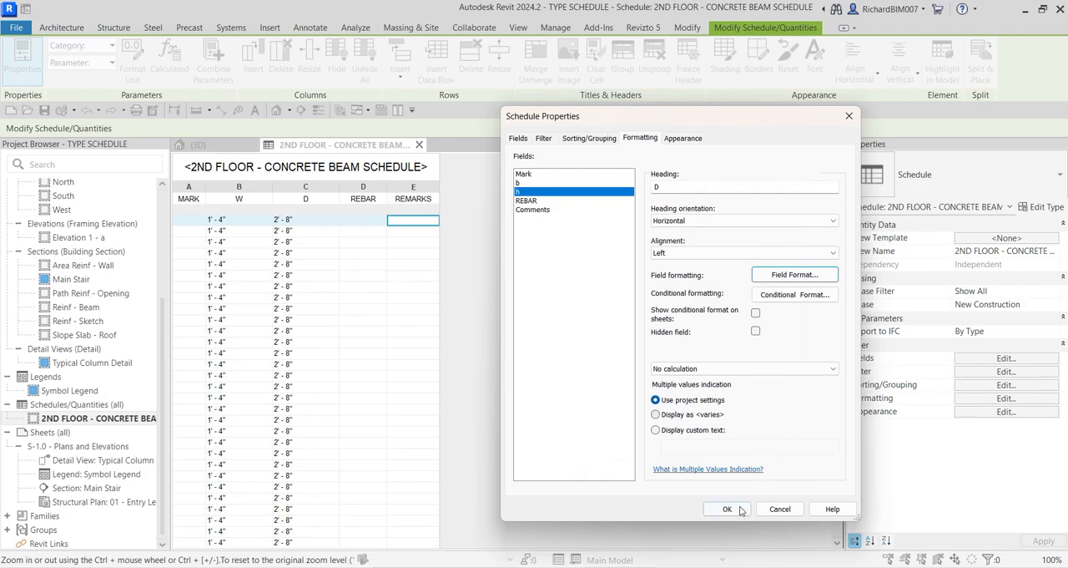
click(232, 227)
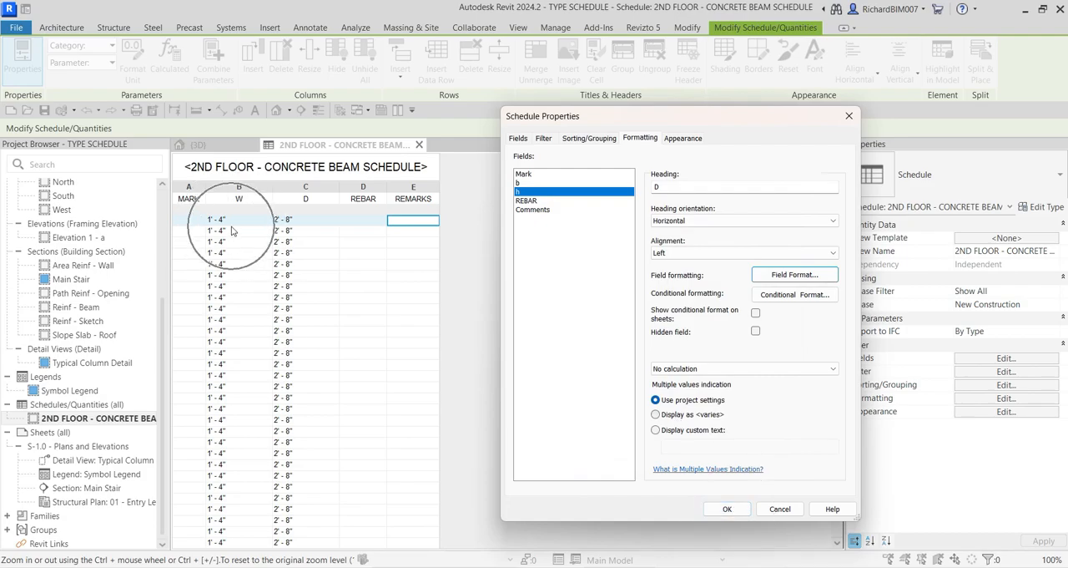
click(302, 222)
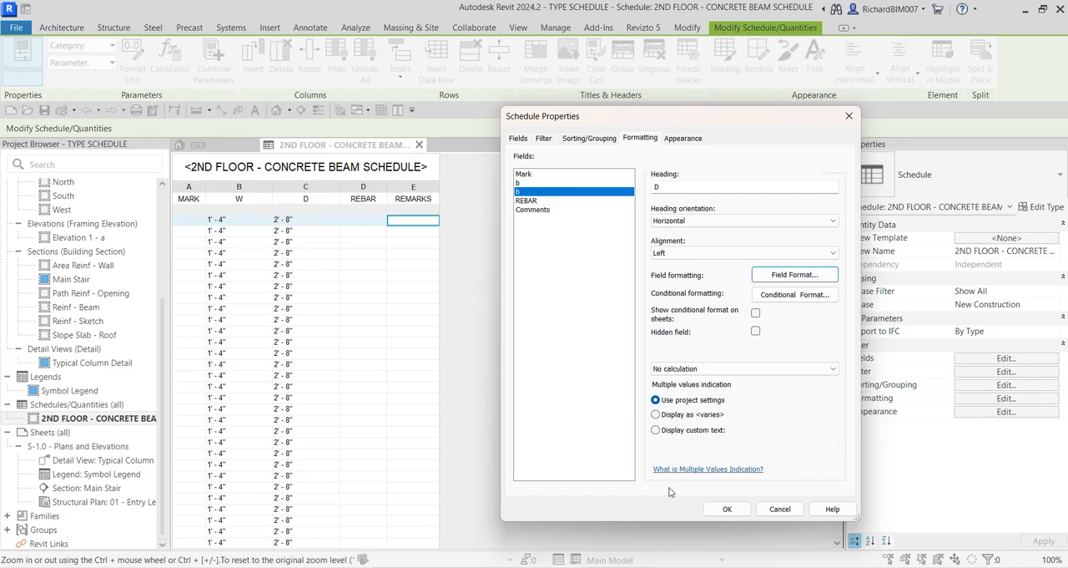
click(727, 508)
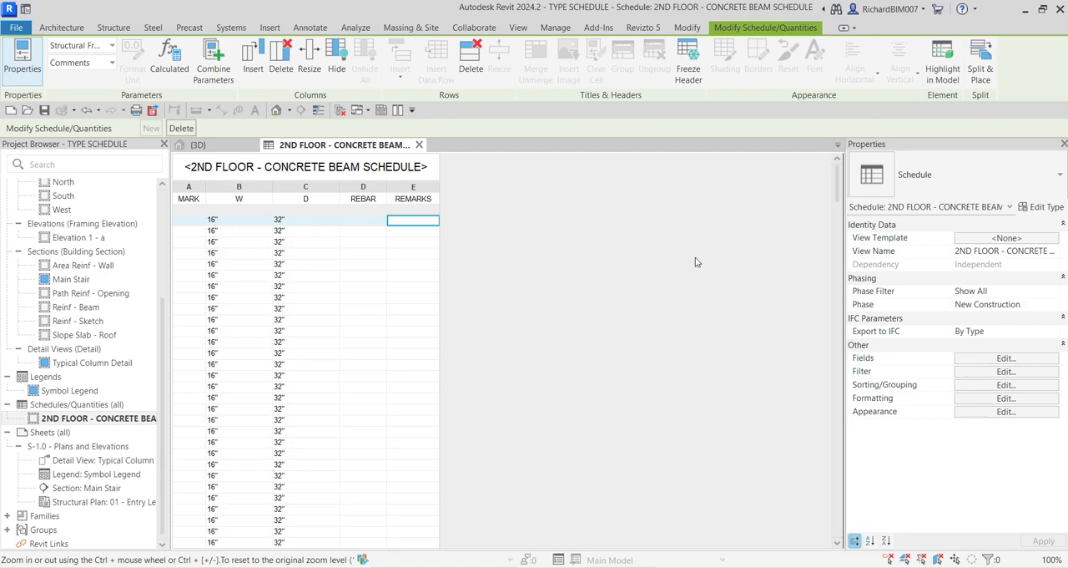
Step: Add the Structural Usage field to the end of the scheduled fields and apply the change
click(973, 360)
click(973, 364)
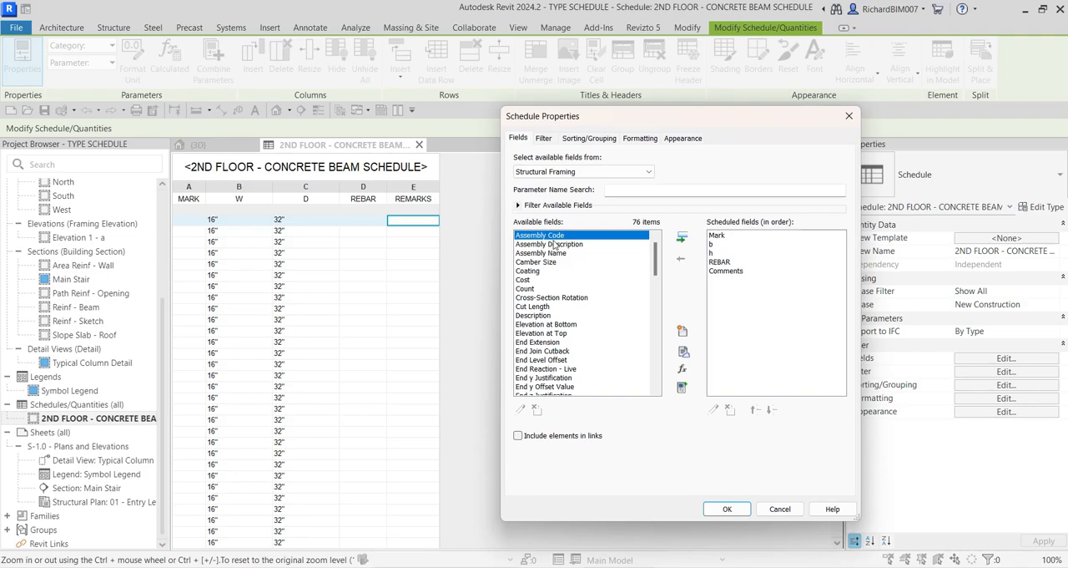
click(544, 221)
drag(658, 251, 656, 340)
key(ctrl)
key(ctrl)
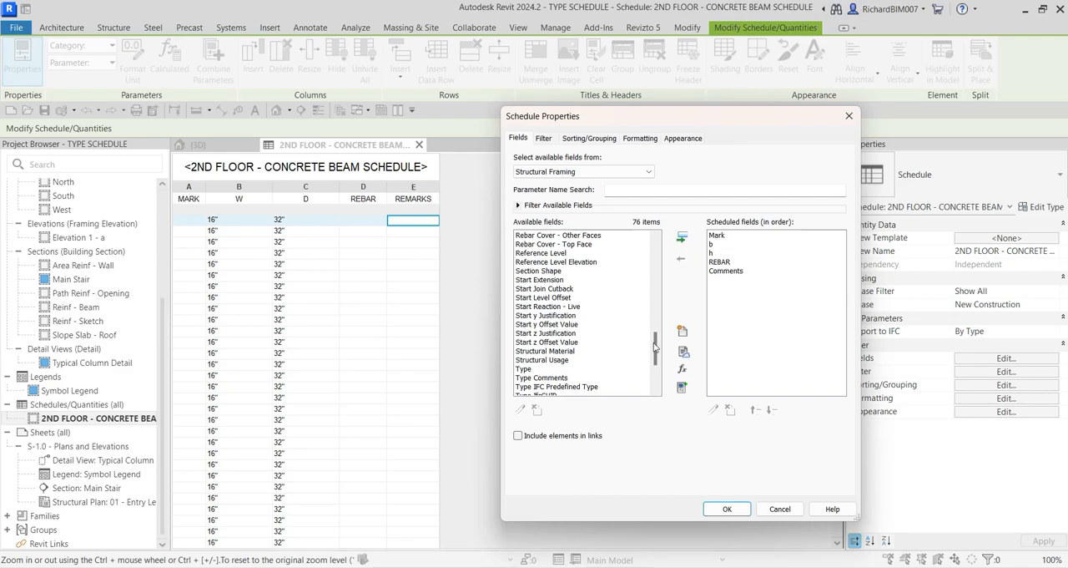
double_click(544, 360)
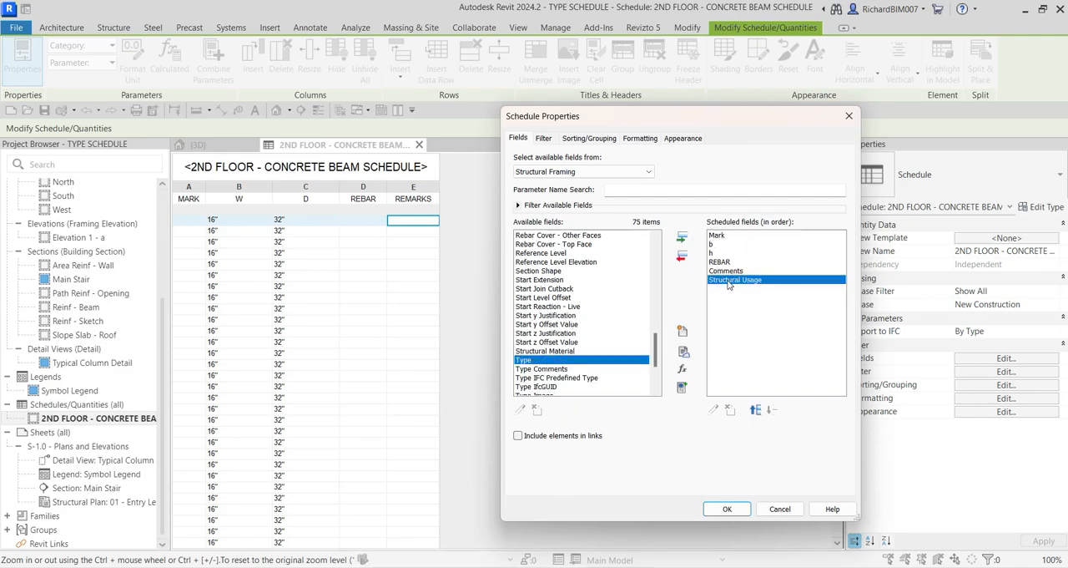
click(729, 509)
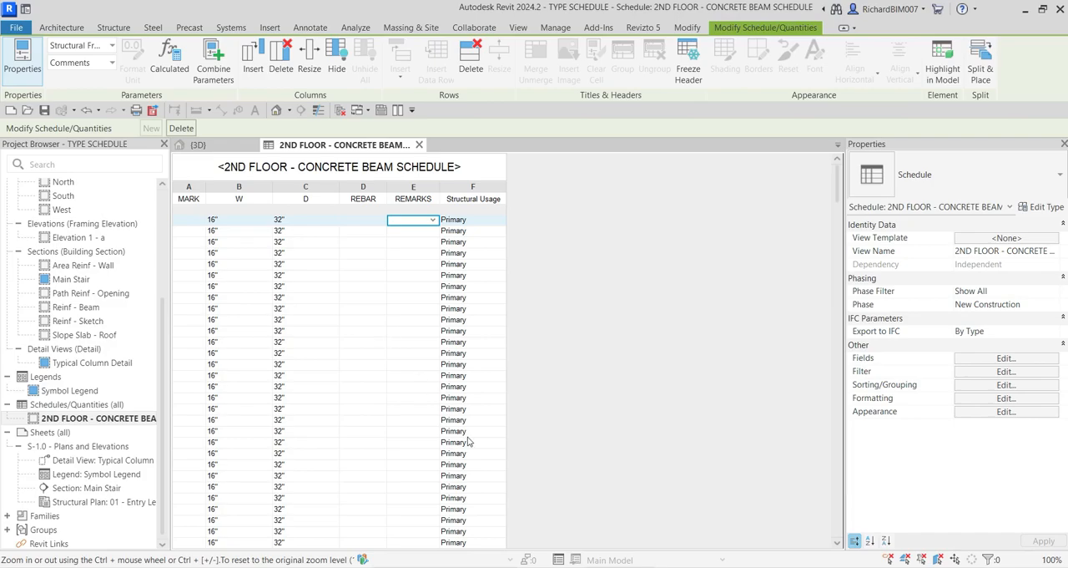
Step: Review the Structural Usage values throughout the schedule to see which kinds of framing are listed
scroll(467, 440, down, 5)
scroll(468, 432, down, 5)
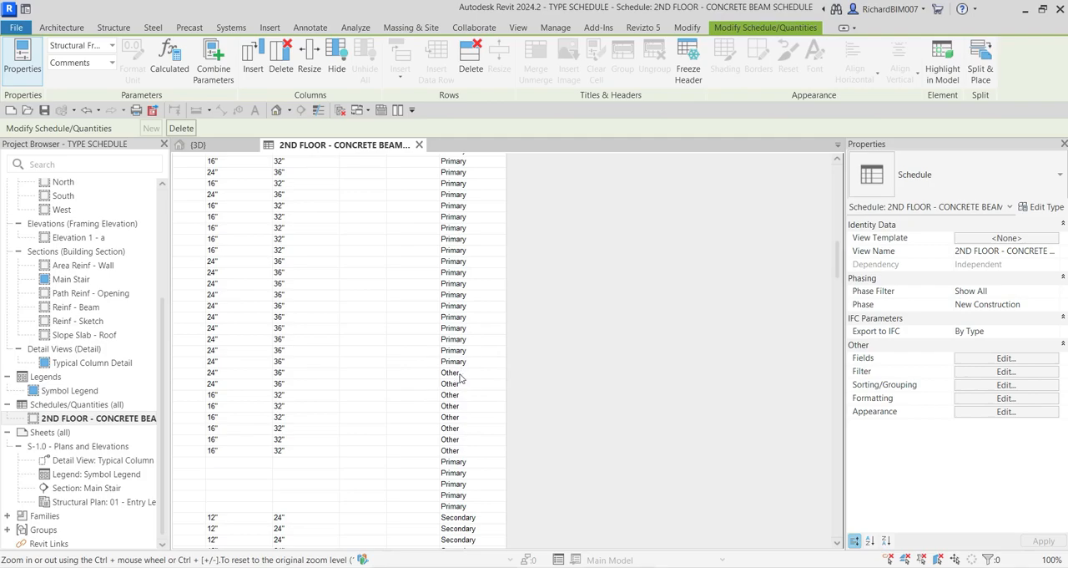
scroll(457, 379, down, 5)
scroll(467, 407, down, 6)
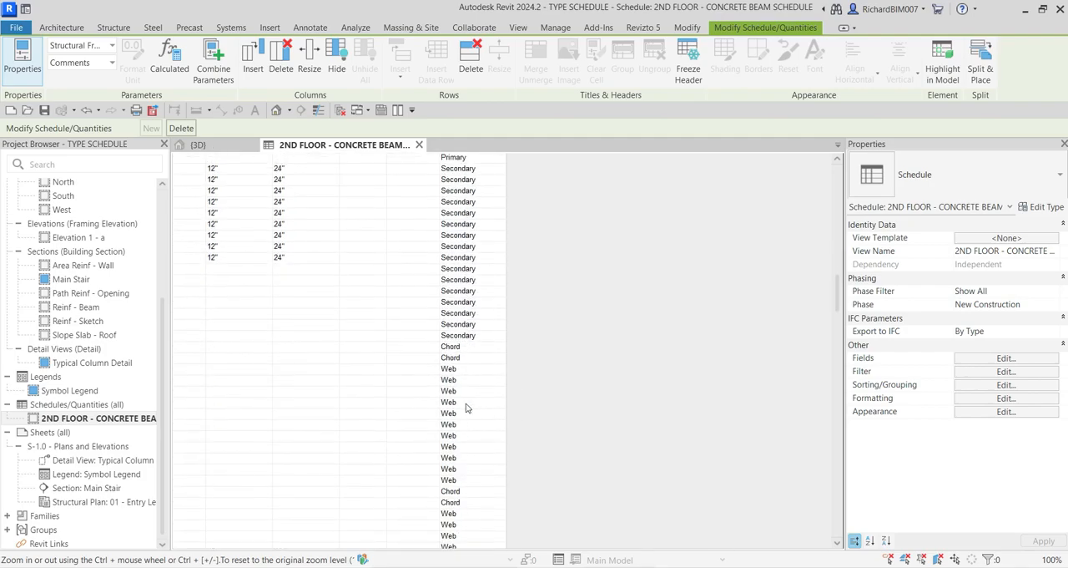
scroll(457, 432, down, 10)
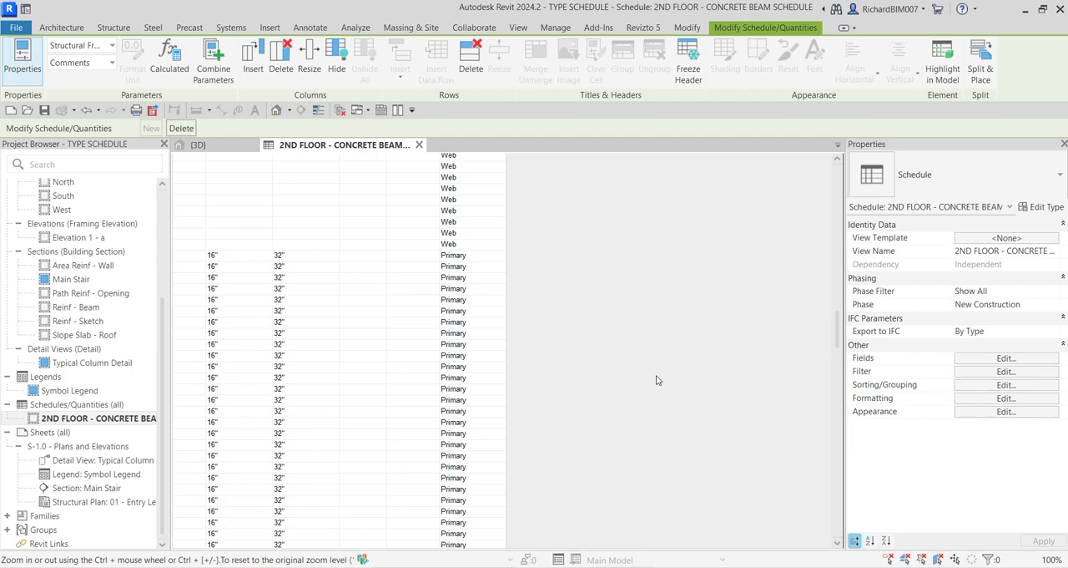
scroll(458, 349, up, 10)
scroll(458, 348, up, 15)
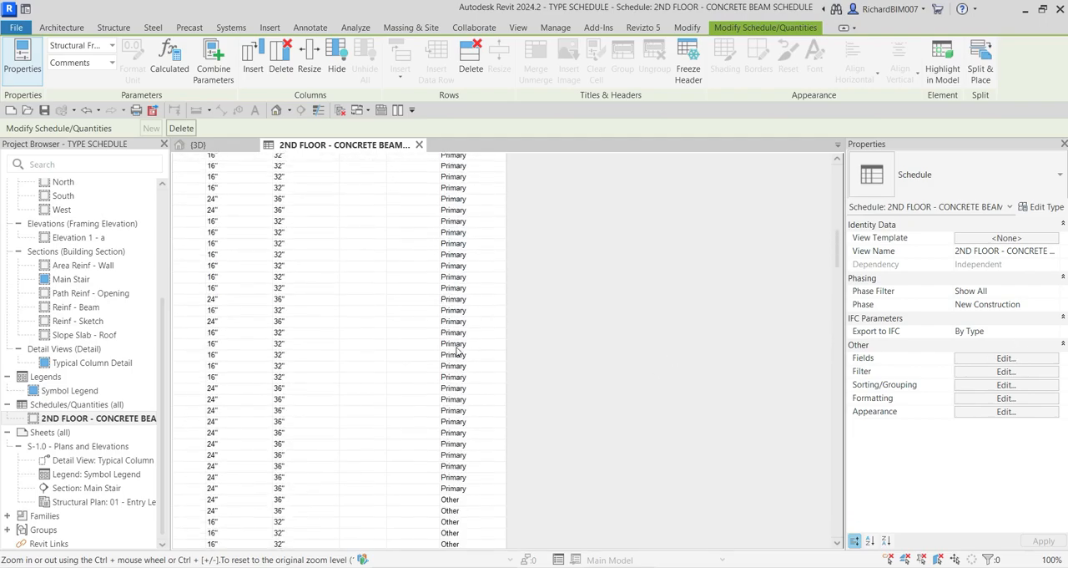
scroll(459, 350, up, 3)
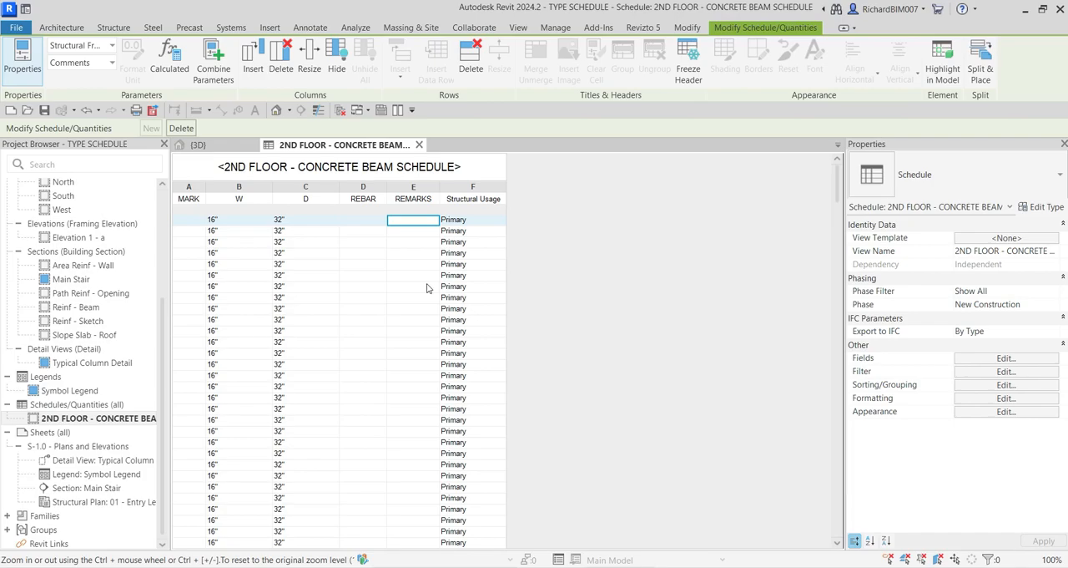
scroll(457, 288, down, 10)
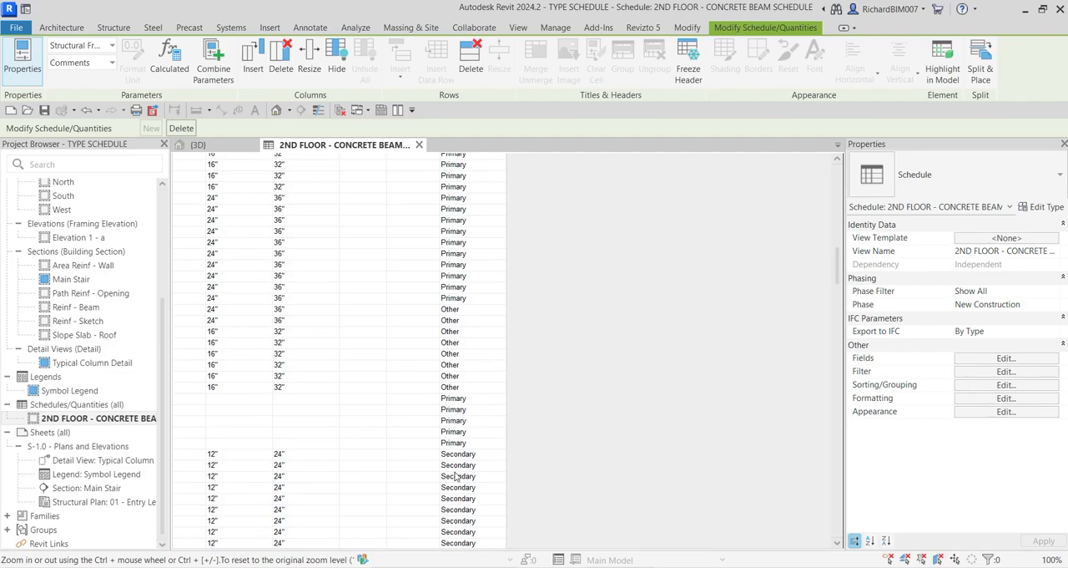
scroll(454, 443, up, 10)
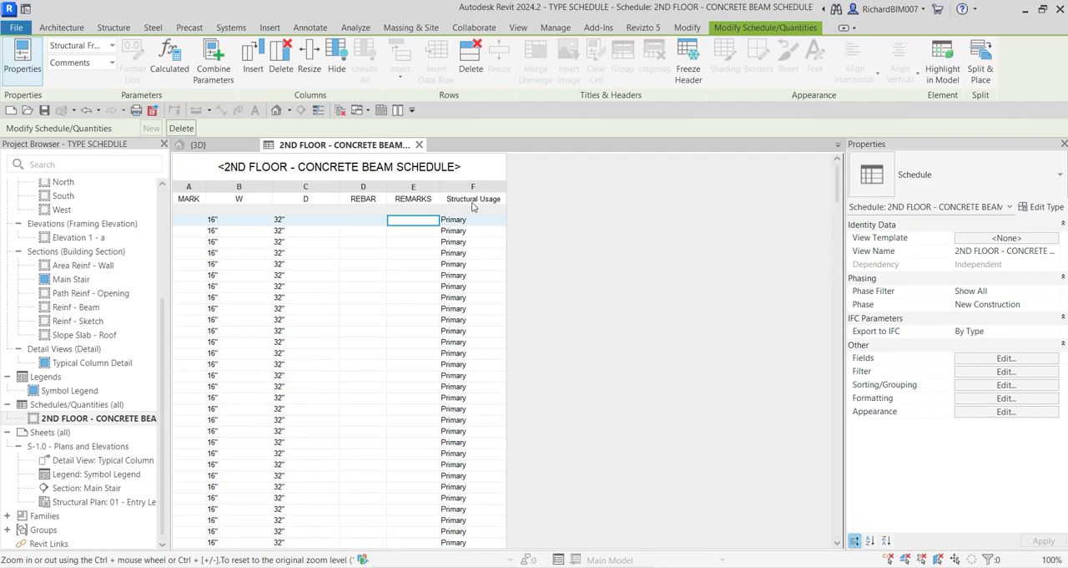
Step: Sort the schedule by Structural Usage in ascending order and give each group a header
click(877, 149)
click(900, 388)
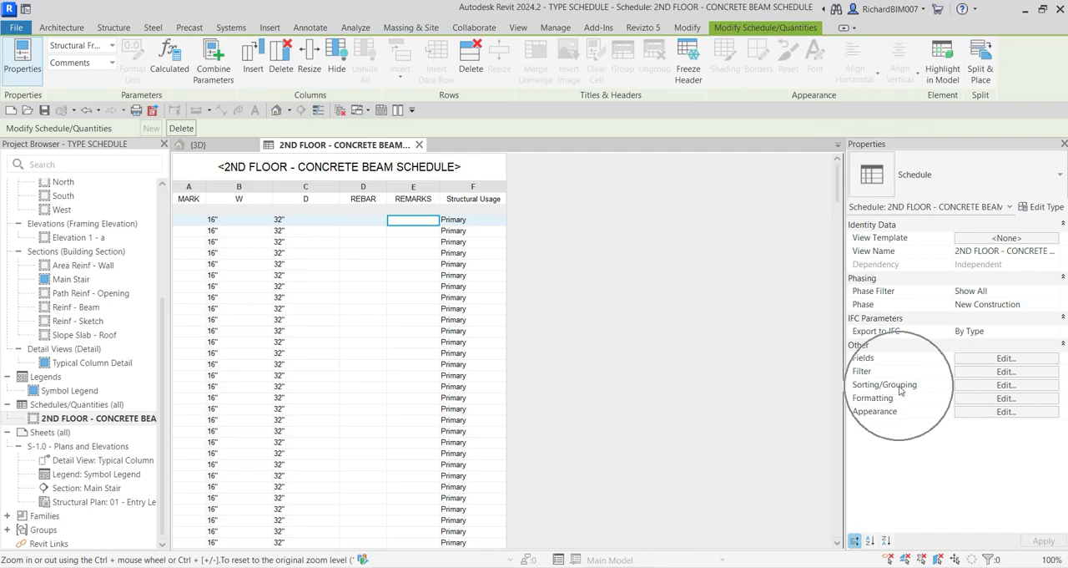
click(983, 388)
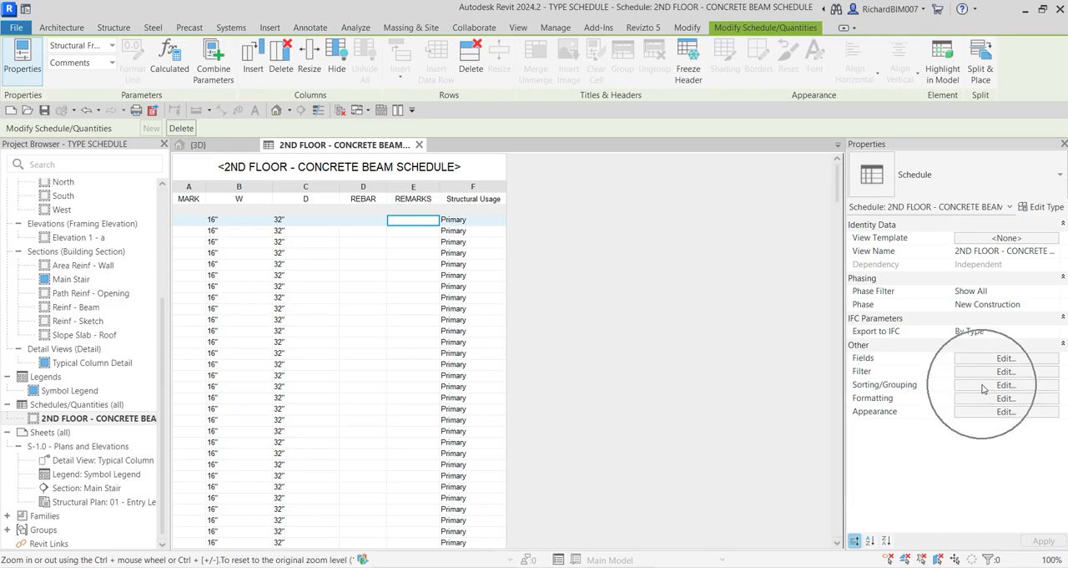
click(983, 388)
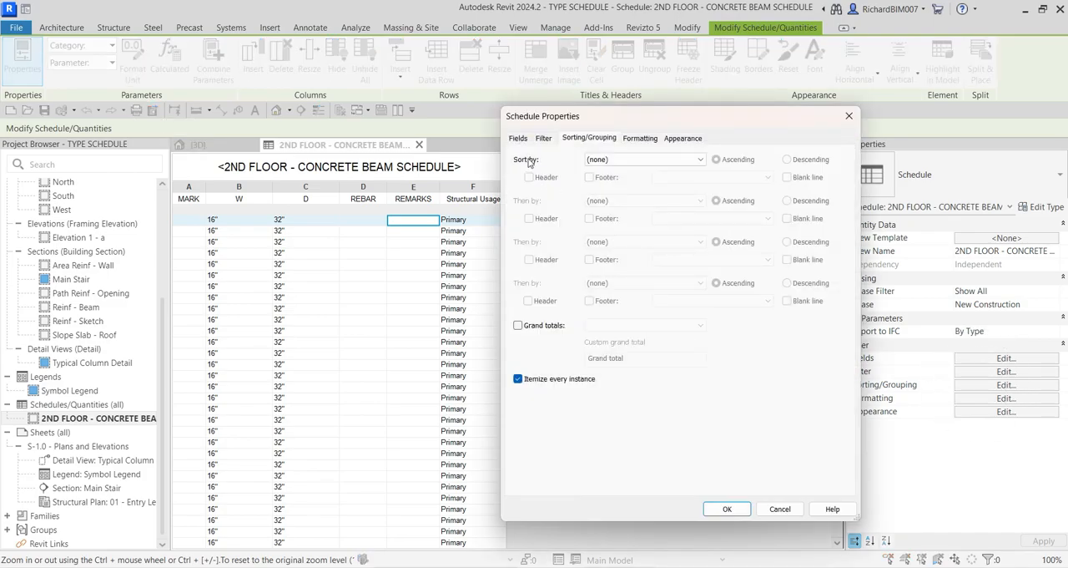
click(614, 160)
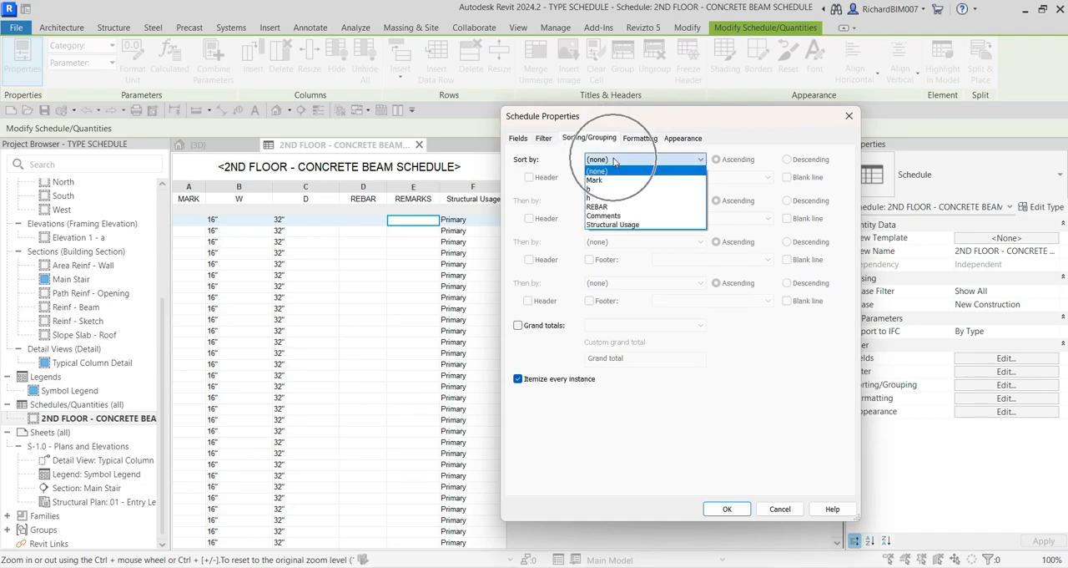
click(619, 226)
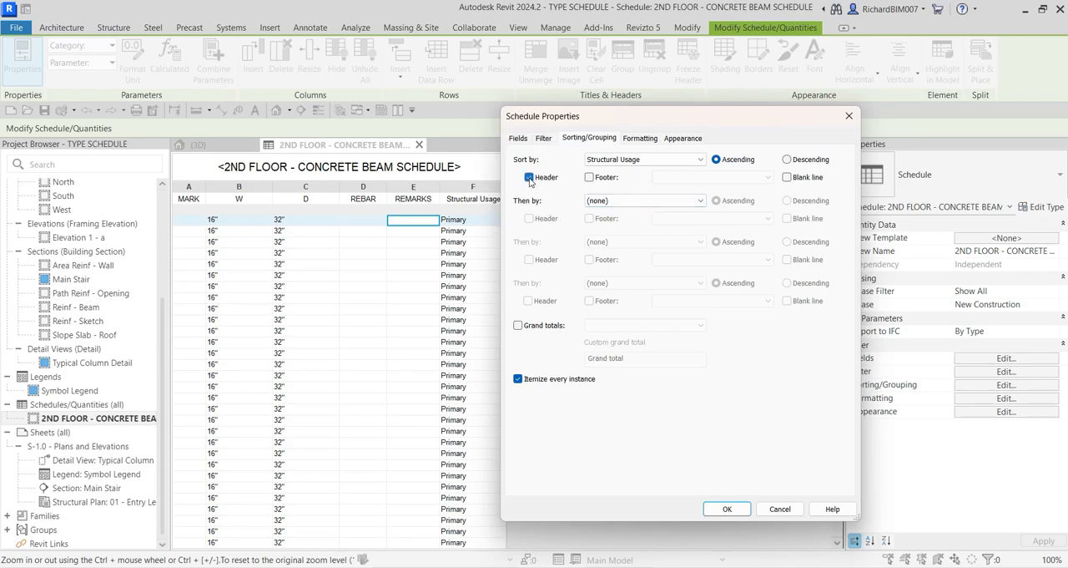
Step: Add a footer with title, count, and totals plus a blank line to the Structural Usage groups, and apply the sorting
click(590, 177)
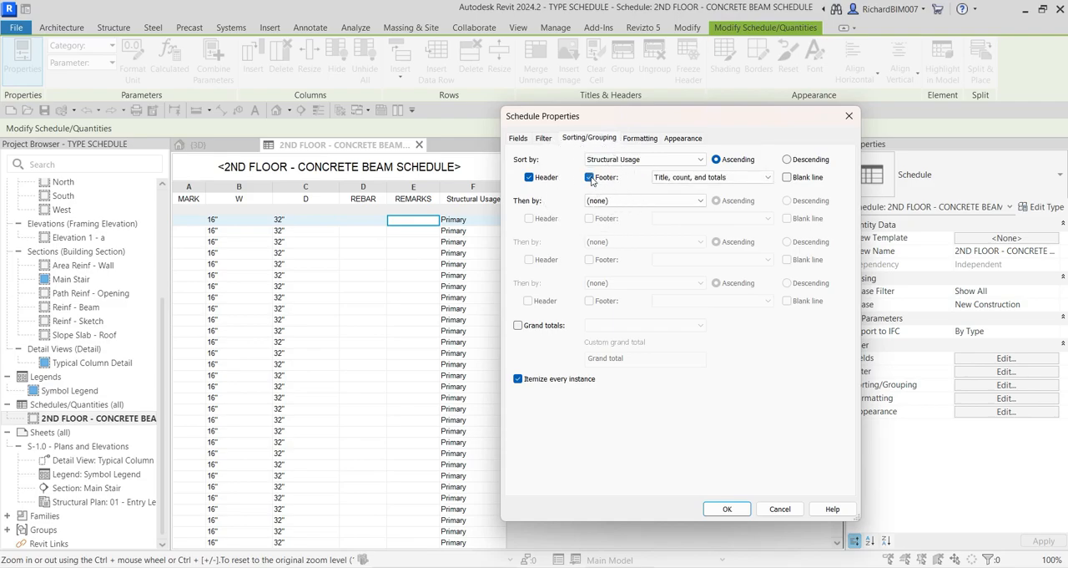
click(788, 178)
key(ctrl)
click(727, 509)
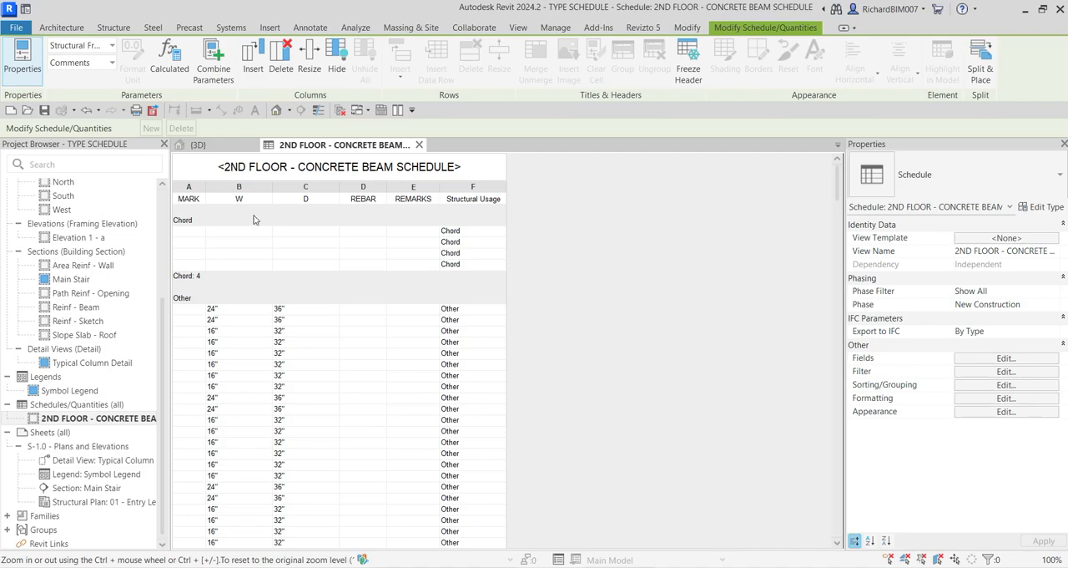
Step: Examine the header, footer and member rows of each Structural Usage group through the whole schedule, and return to its beginning
click(189, 220)
click(198, 280)
click(188, 230)
click(190, 299)
scroll(188, 299, down, 9)
click(191, 285)
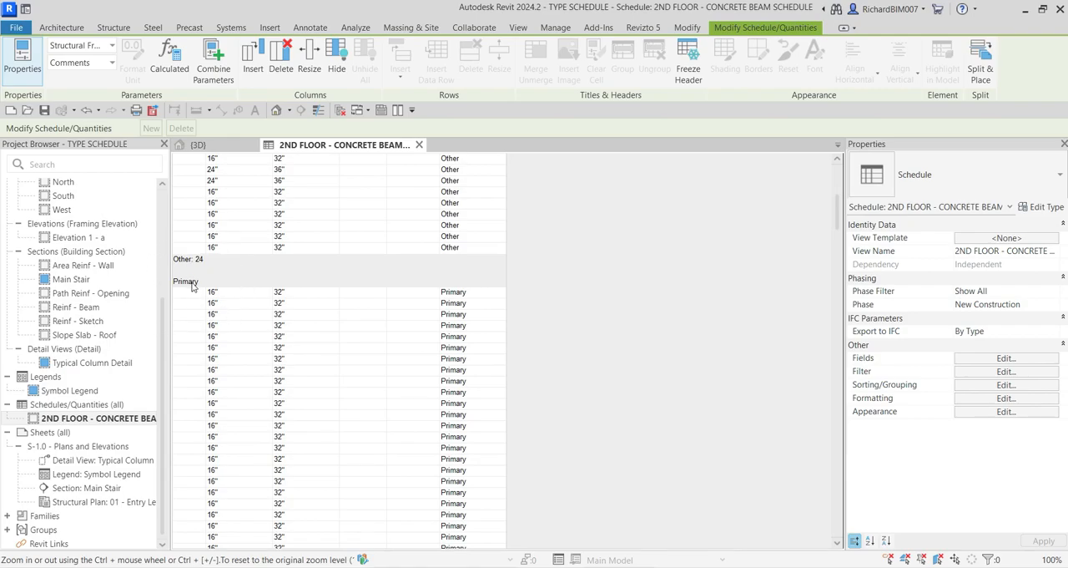
scroll(192, 286, down, 10)
scroll(191, 288, down, 10)
scroll(191, 285, down, 8)
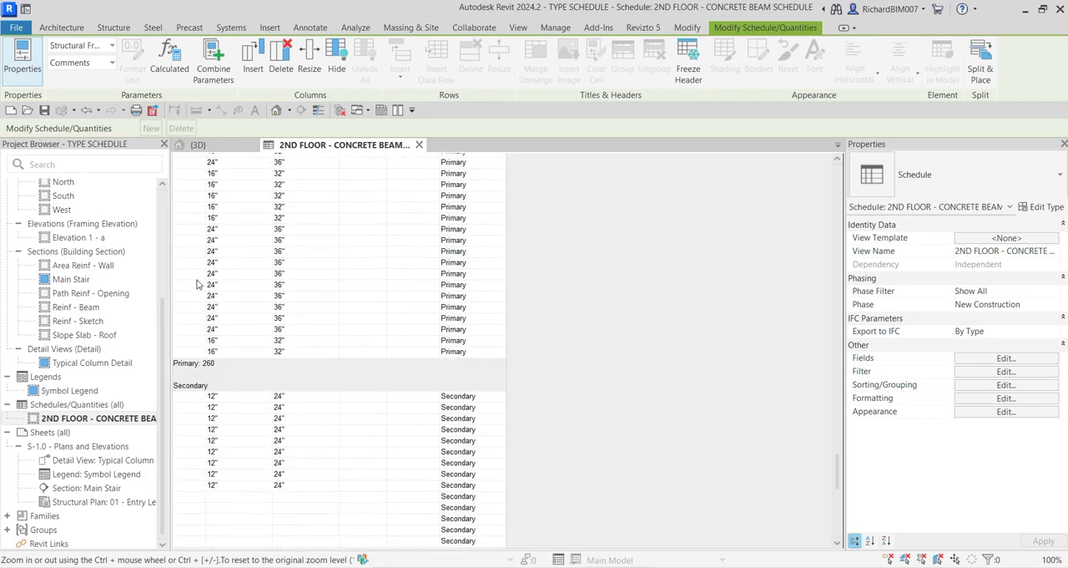
scroll(198, 284, down, 10)
key(ctrl)
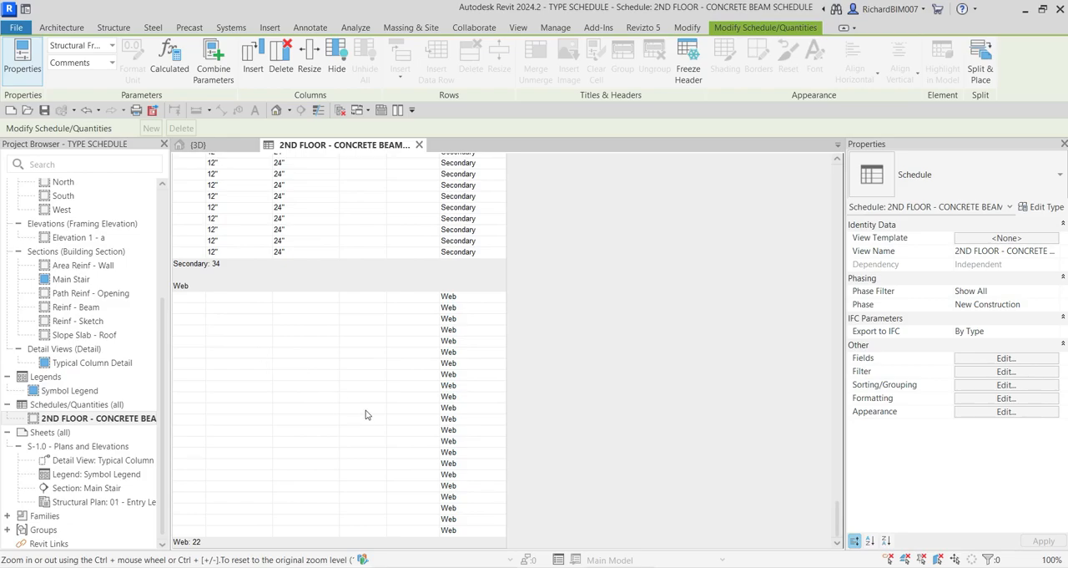
scroll(368, 410, up, 15)
scroll(367, 405, up, 10)
scroll(364, 394, down, 3)
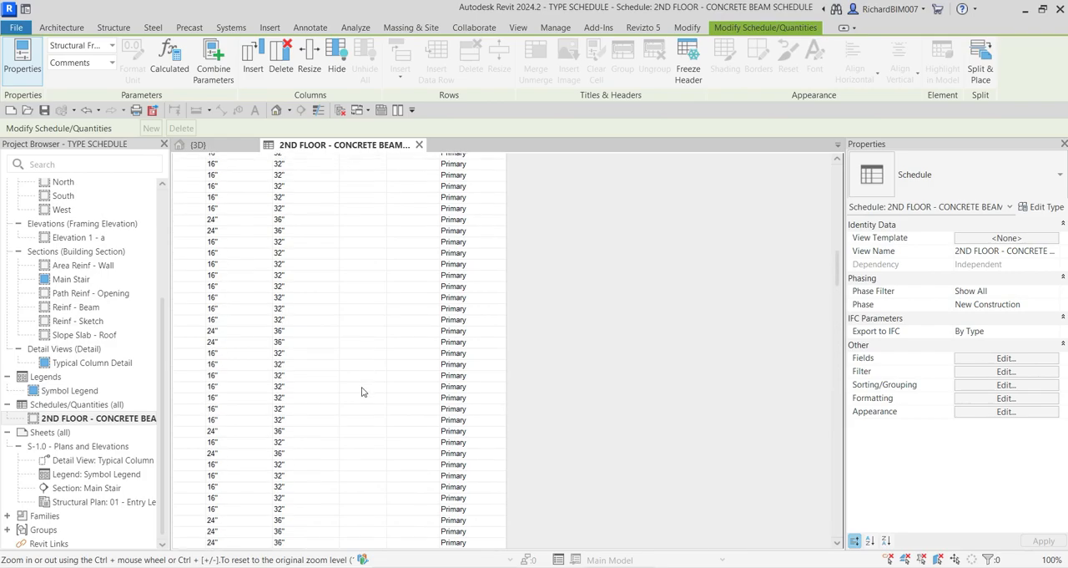
scroll(361, 390, up, 15)
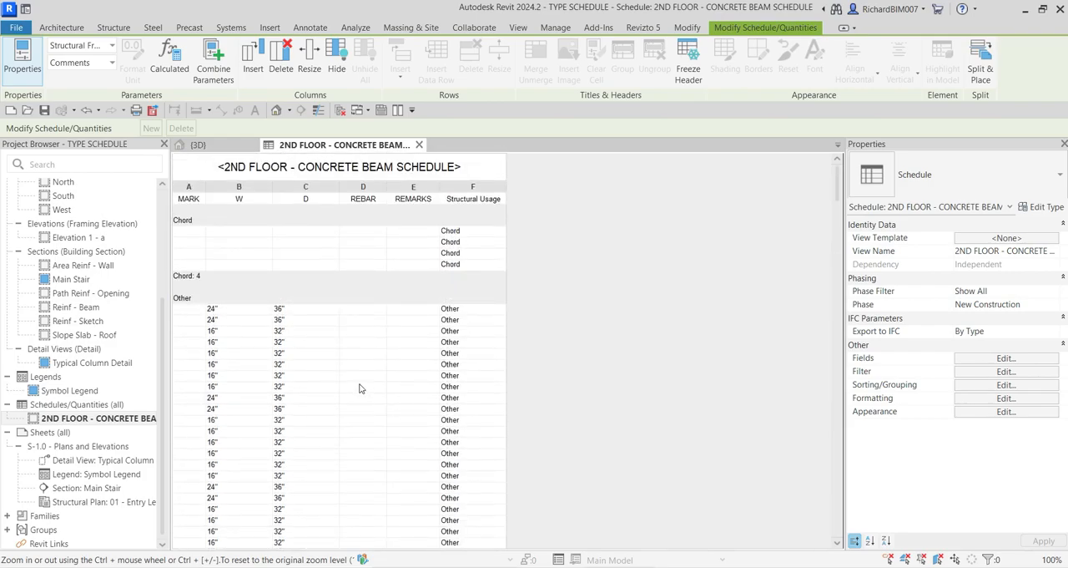